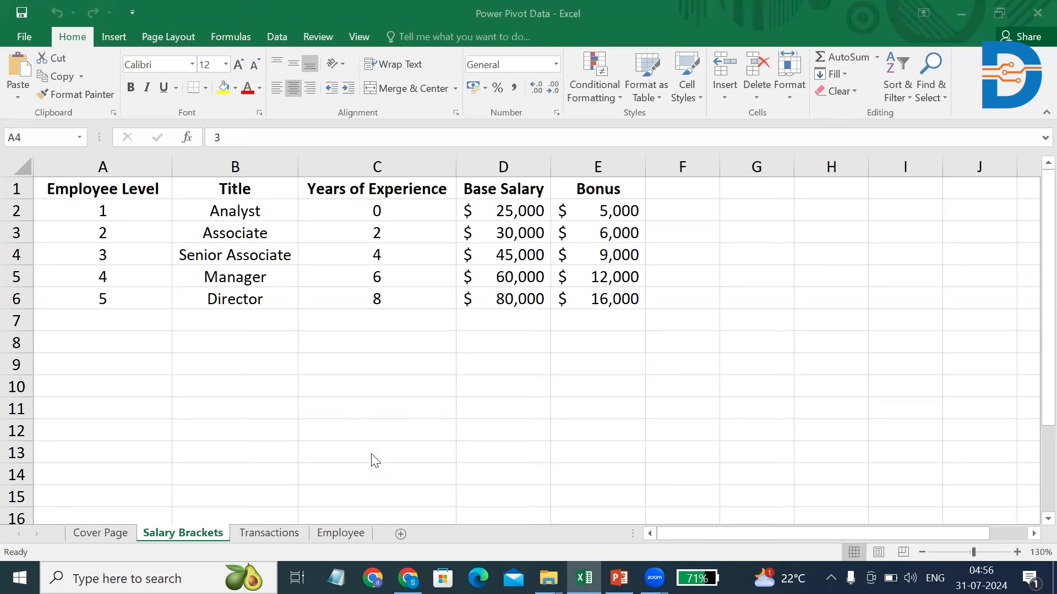
# Step: Enable the Microsoft Power Pivot for Excel COM add-in in the Excel options
pyautogui.click(22, 33)
pyautogui.click(23, 35)
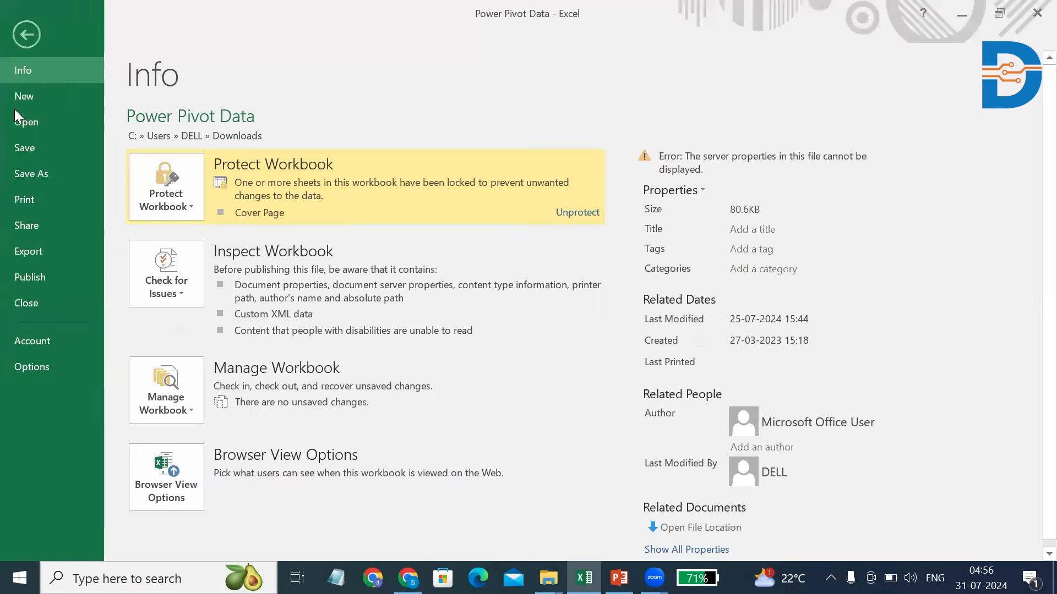
pyautogui.click(44, 366)
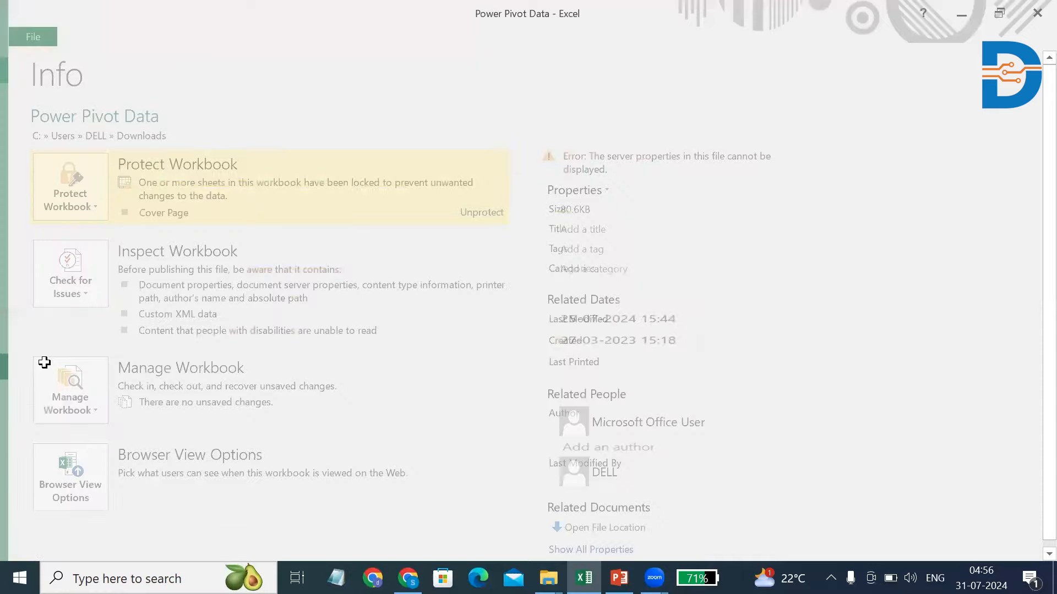
pyautogui.click(201, 226)
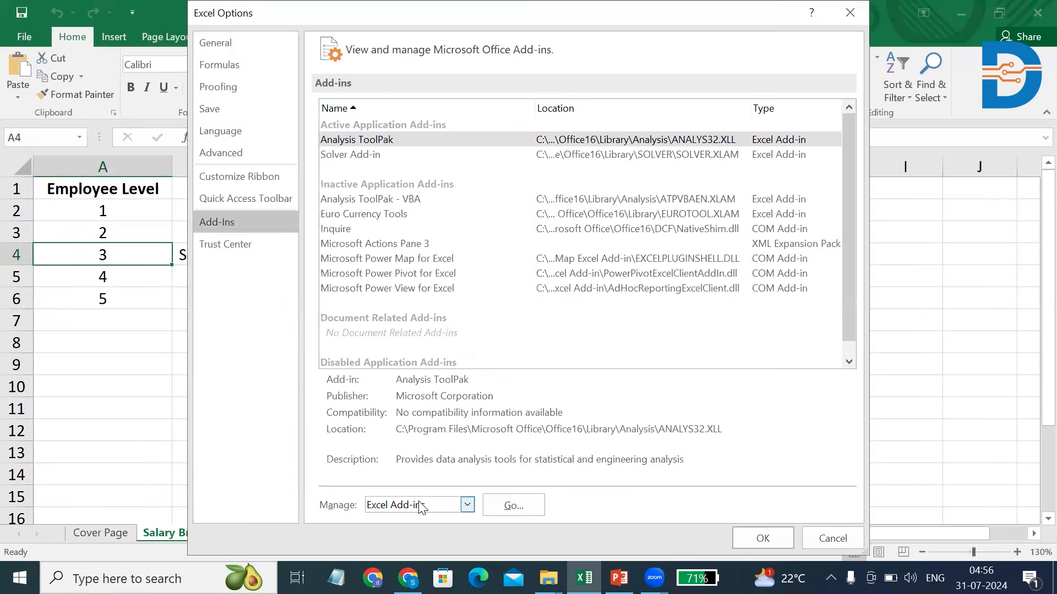
pyautogui.click(467, 506)
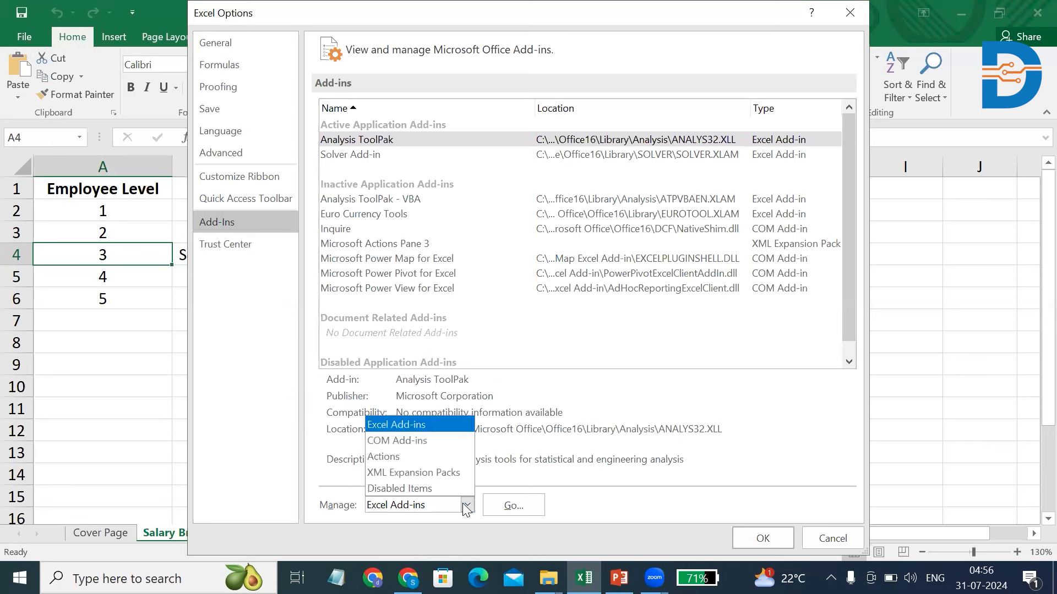
pyautogui.click(399, 442)
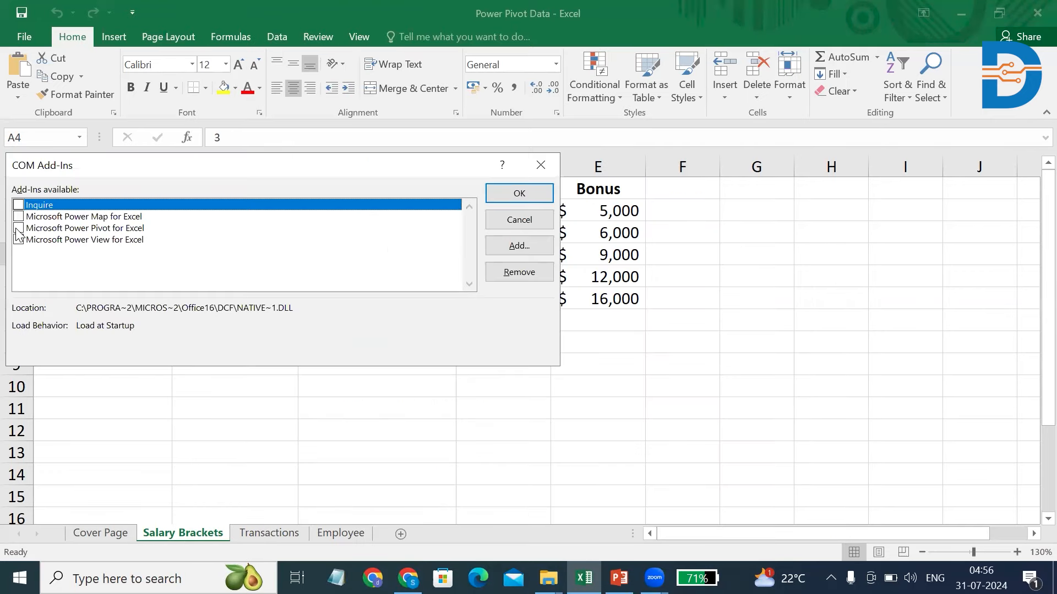
pyautogui.click(18, 229)
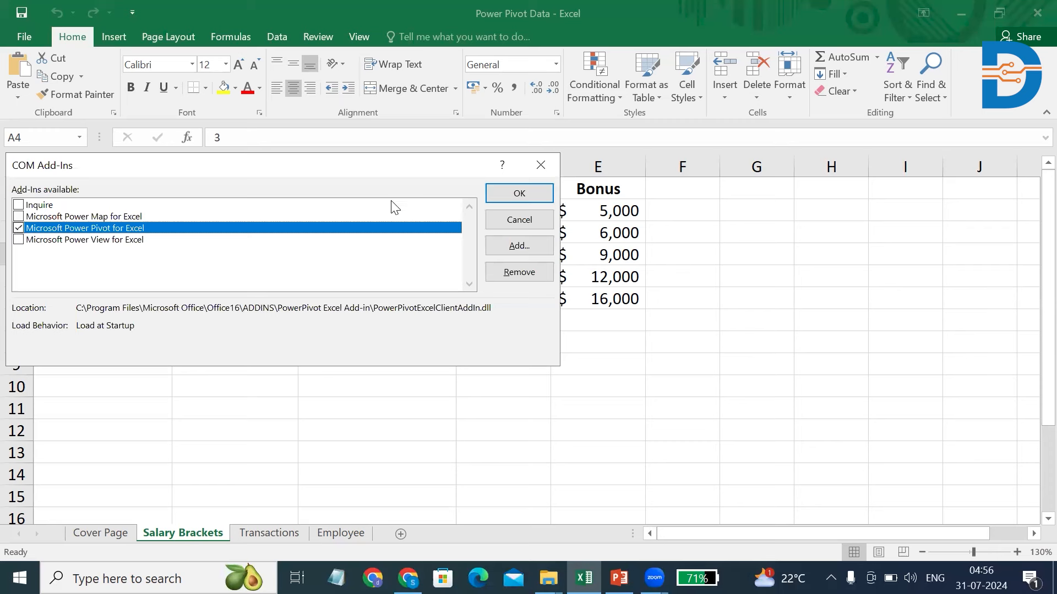
pyautogui.click(519, 193)
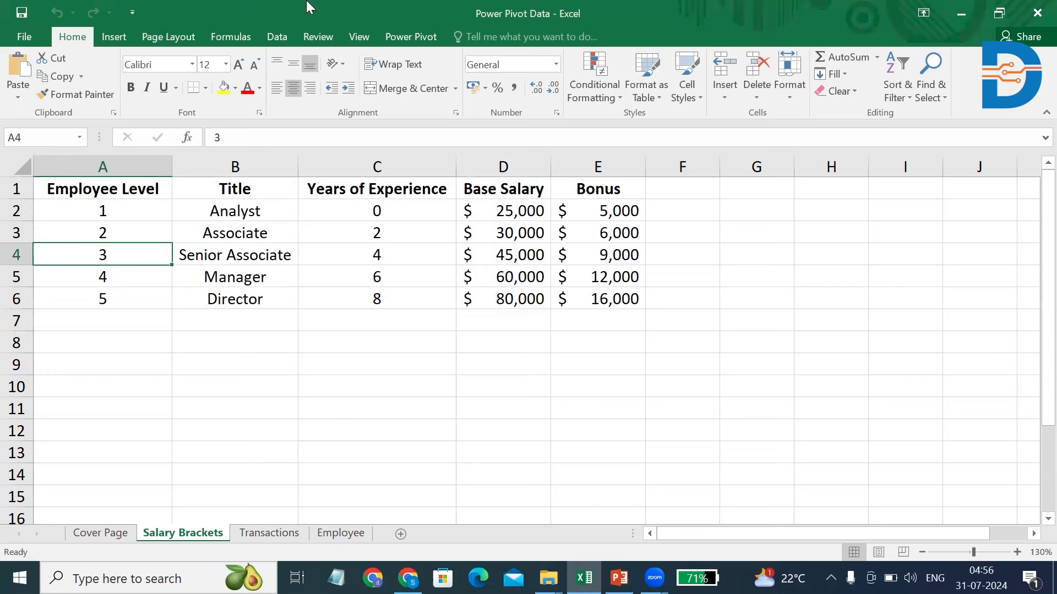
# Step: Open the workbook's Power Pivot data model in a maximized window and show it in Diagram View
pyautogui.hotkey('alt', 'Tab')
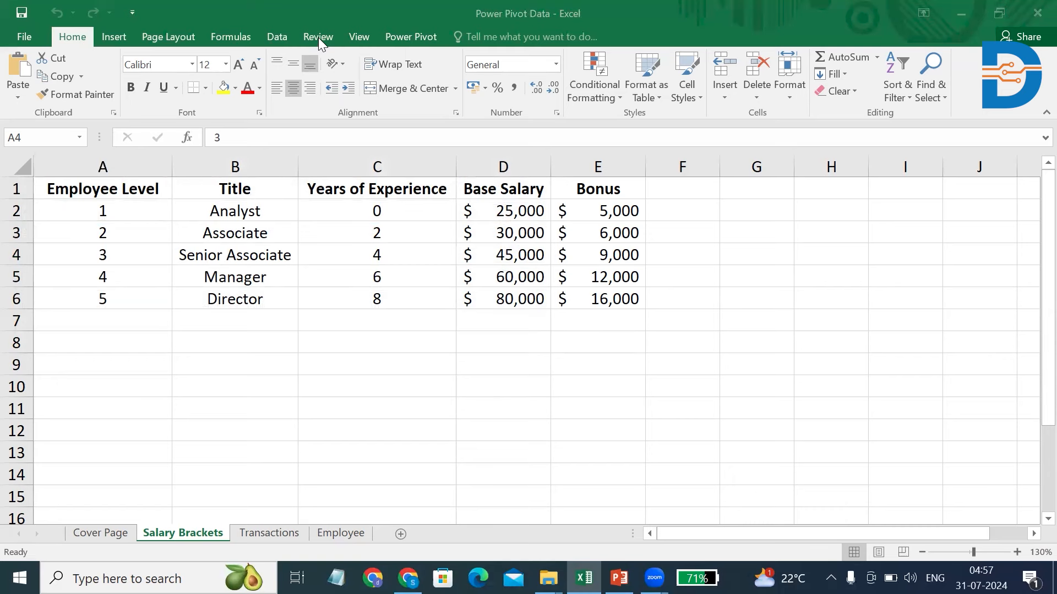
pyautogui.click(410, 36)
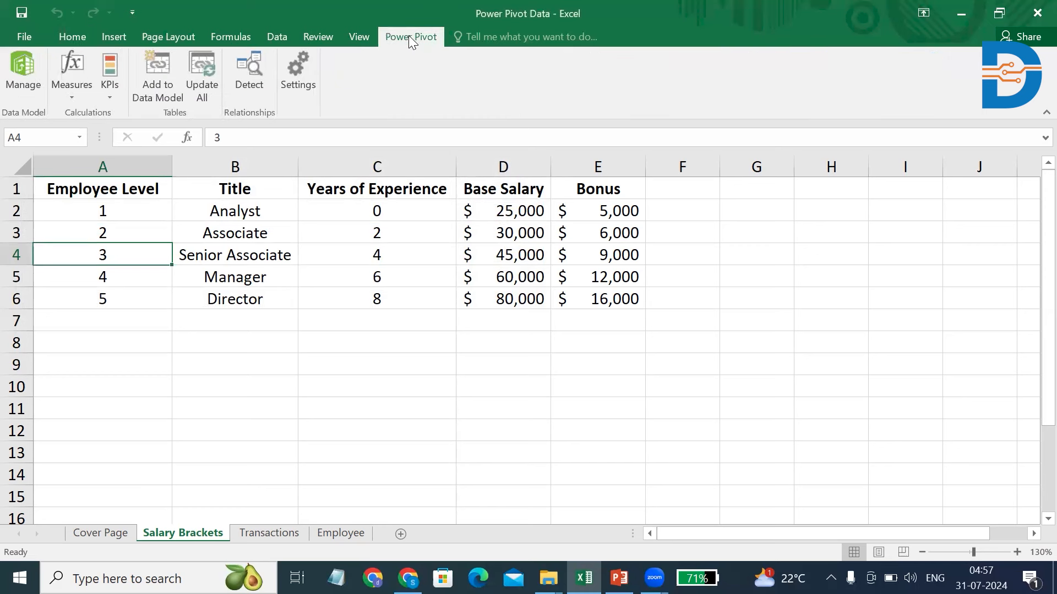
pyautogui.click(27, 69)
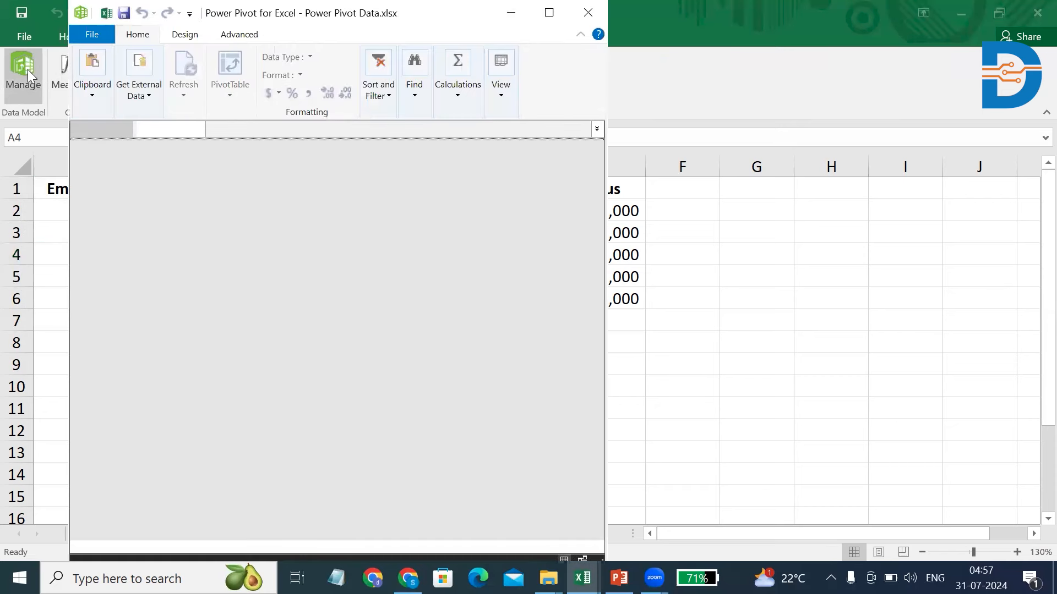
pyautogui.click(547, 12)
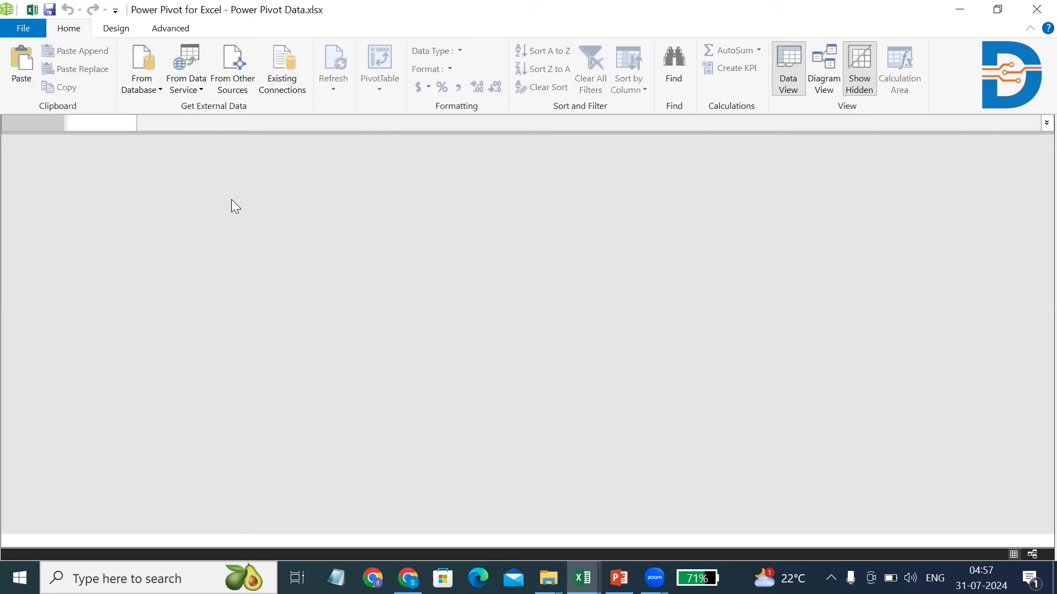
pyautogui.click(820, 80)
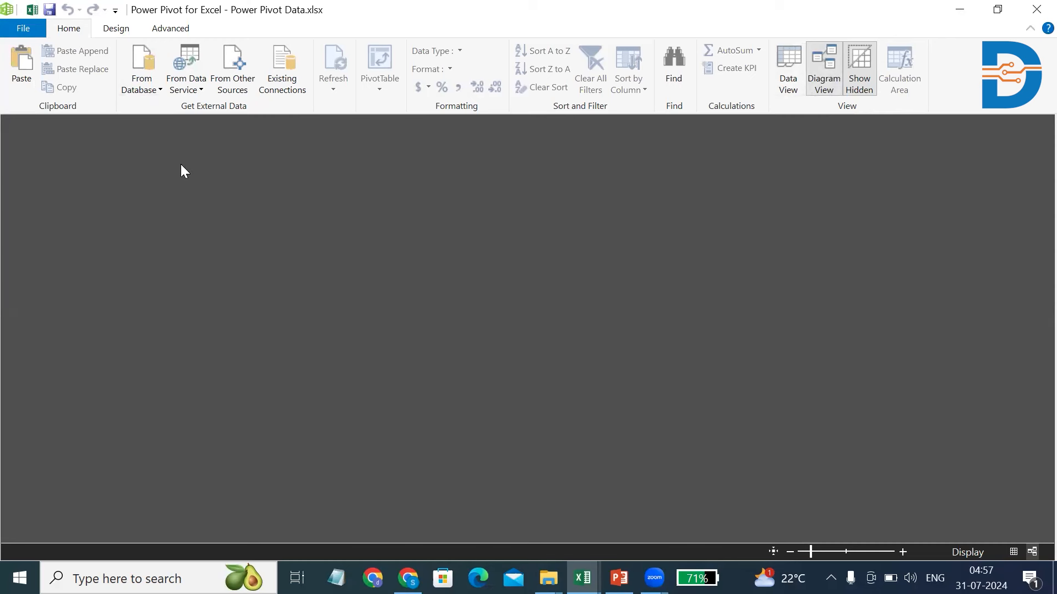
# Step: Start a data import from other sources and choose Excel File as the source type
pyautogui.click(231, 85)
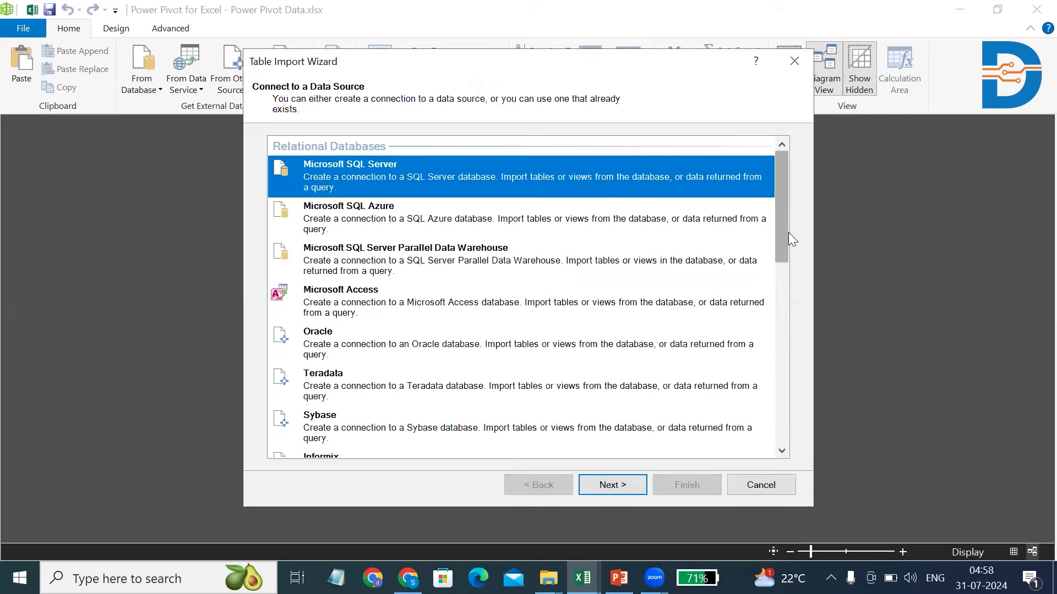
pyautogui.click(766, 232)
pyautogui.moveTo(784, 235); pyautogui.dragTo(819, 402)
pyautogui.click(363, 395)
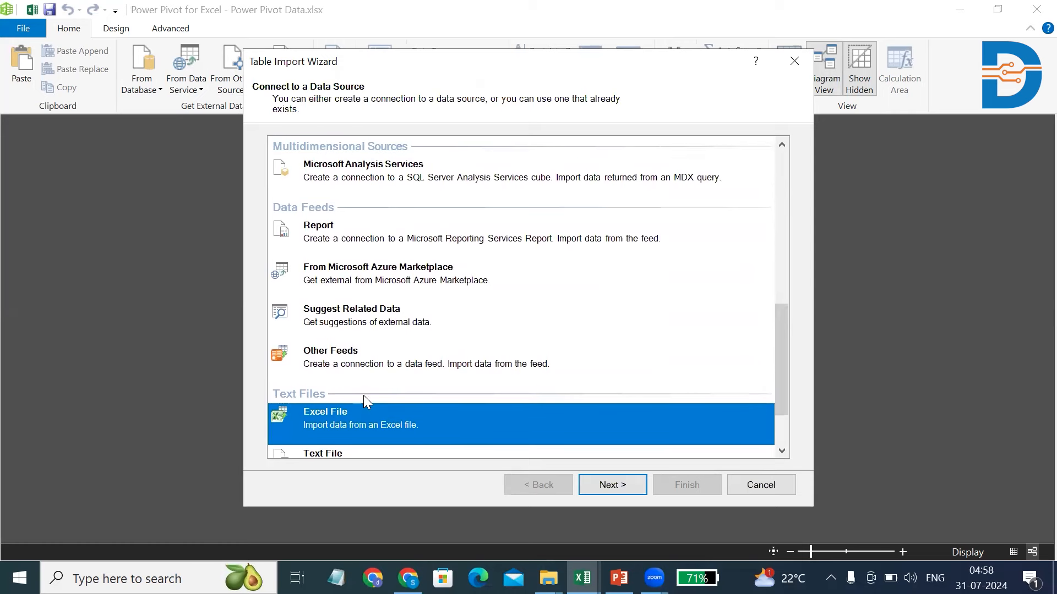
pyautogui.click(598, 485)
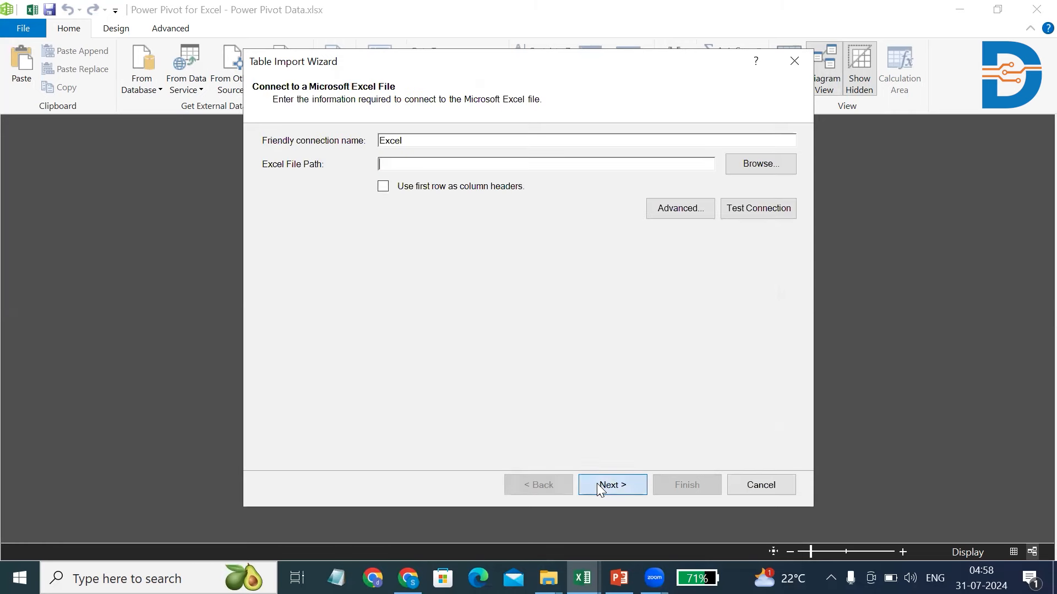
# Step: Find the Power Pivot Data workbook by searching Downloads for "power" and try to connect to it
pyautogui.click(738, 162)
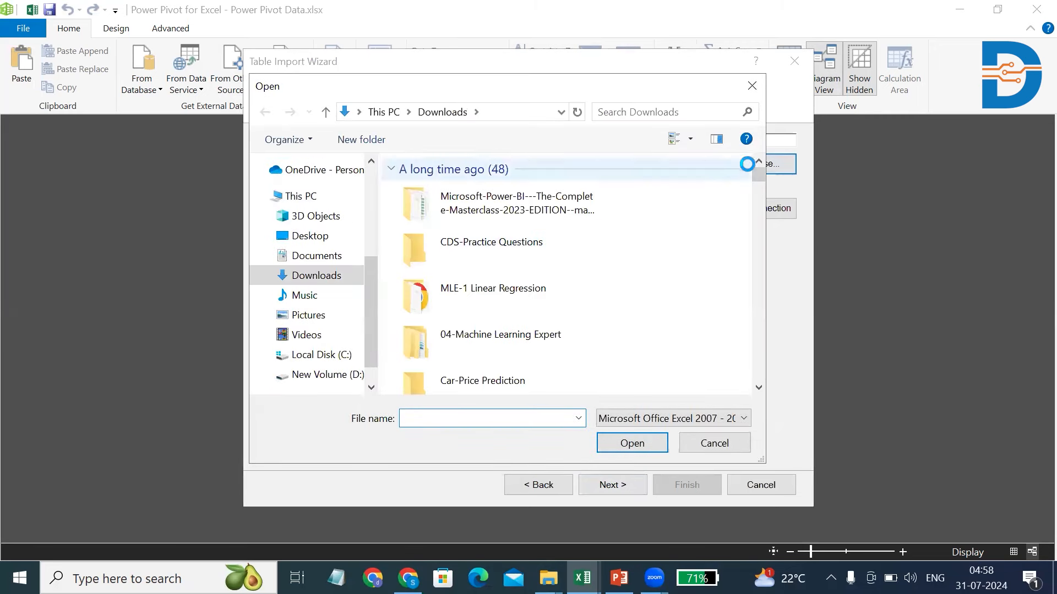
pyautogui.moveTo(754, 172); pyautogui.dragTo(767, 279)
pyautogui.click(653, 111)
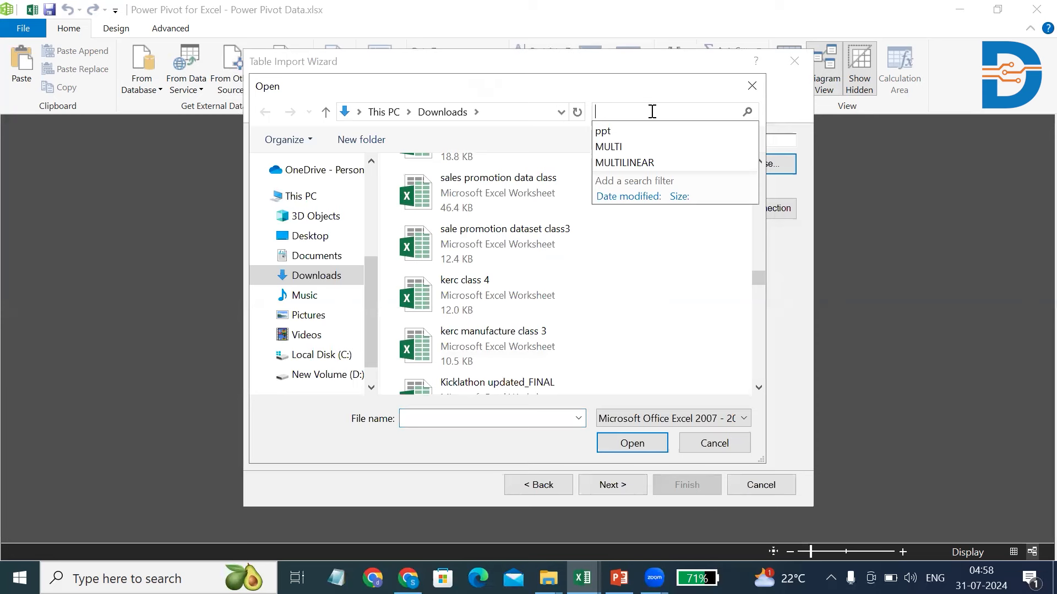
pyautogui.write('power')
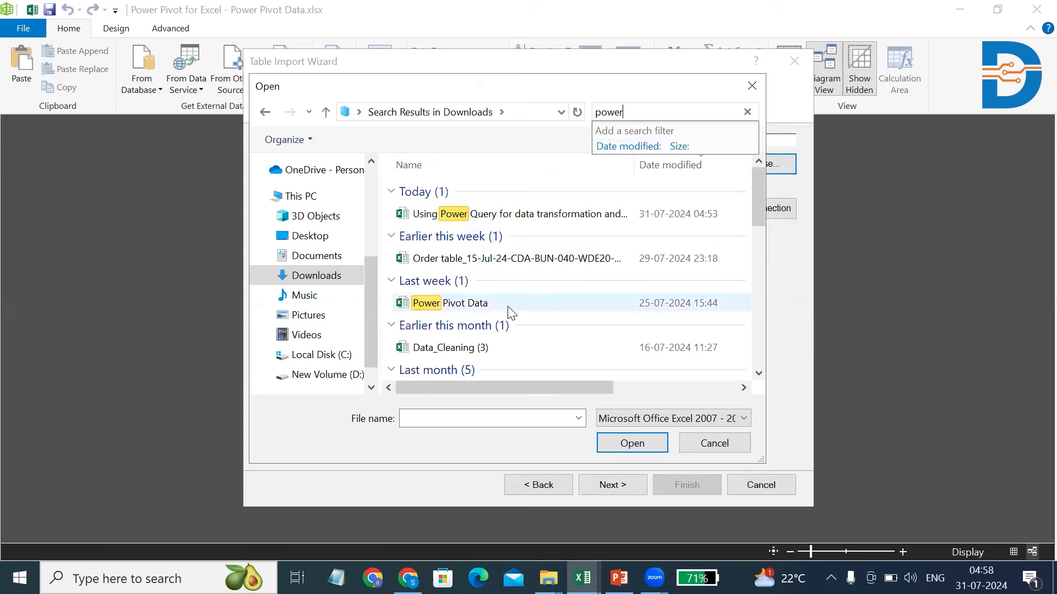
pyautogui.click(478, 307)
pyautogui.click(613, 440)
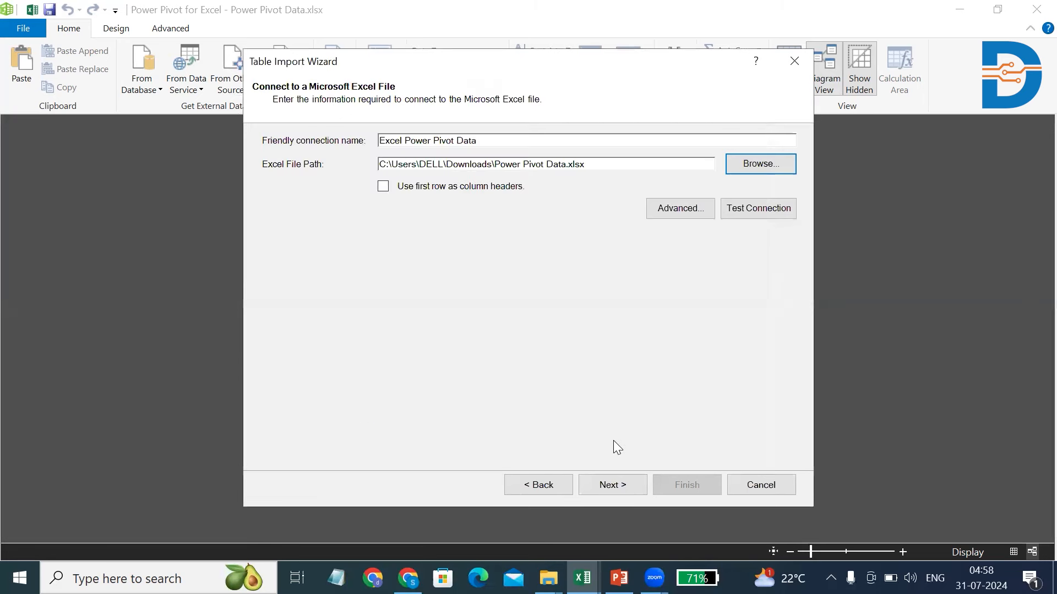
pyautogui.click(626, 485)
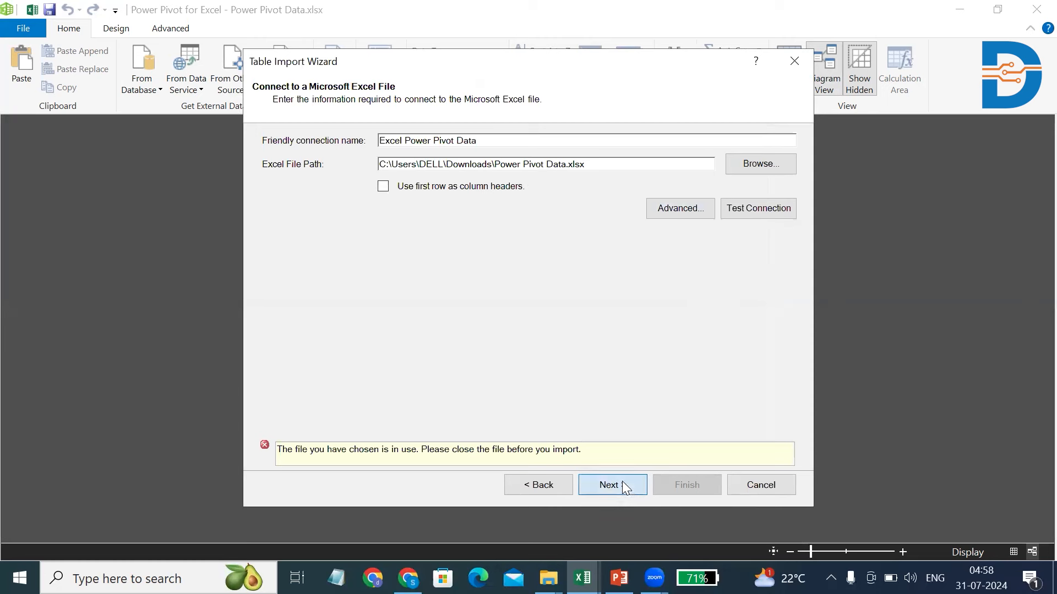
# Step: Retry connecting to Power Pivot Data.xlsx with the first row as column headers, and close the import wizard
pyautogui.click(751, 169)
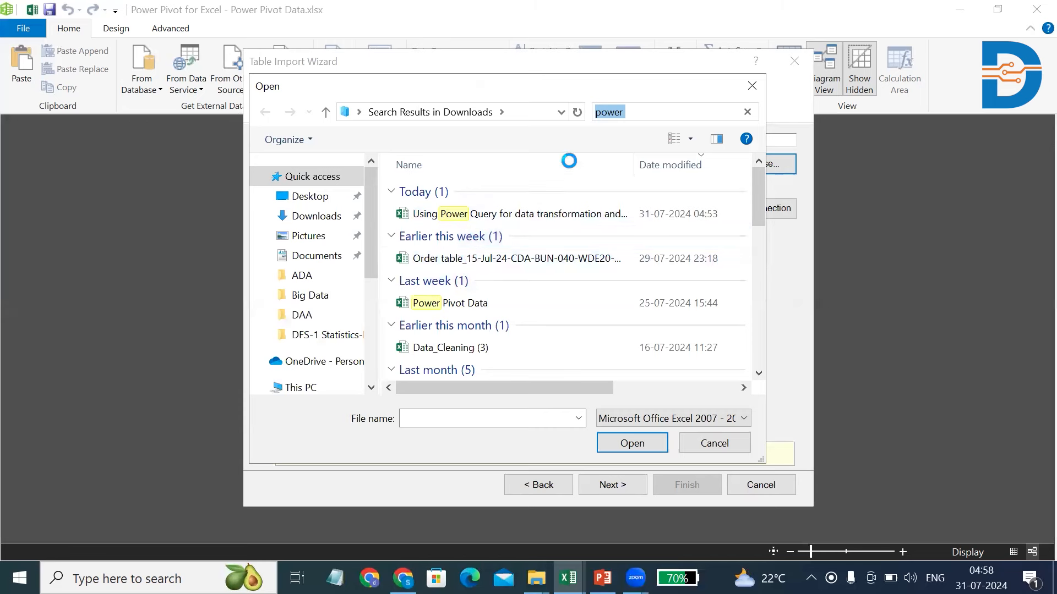
pyautogui.click(454, 300)
pyautogui.click(628, 442)
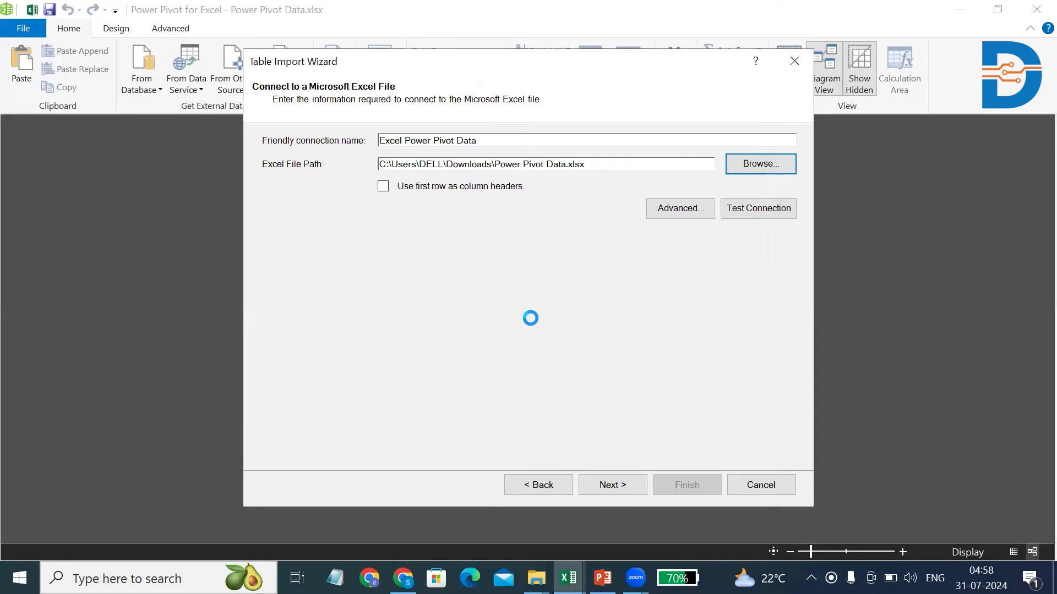
pyautogui.click(383, 186)
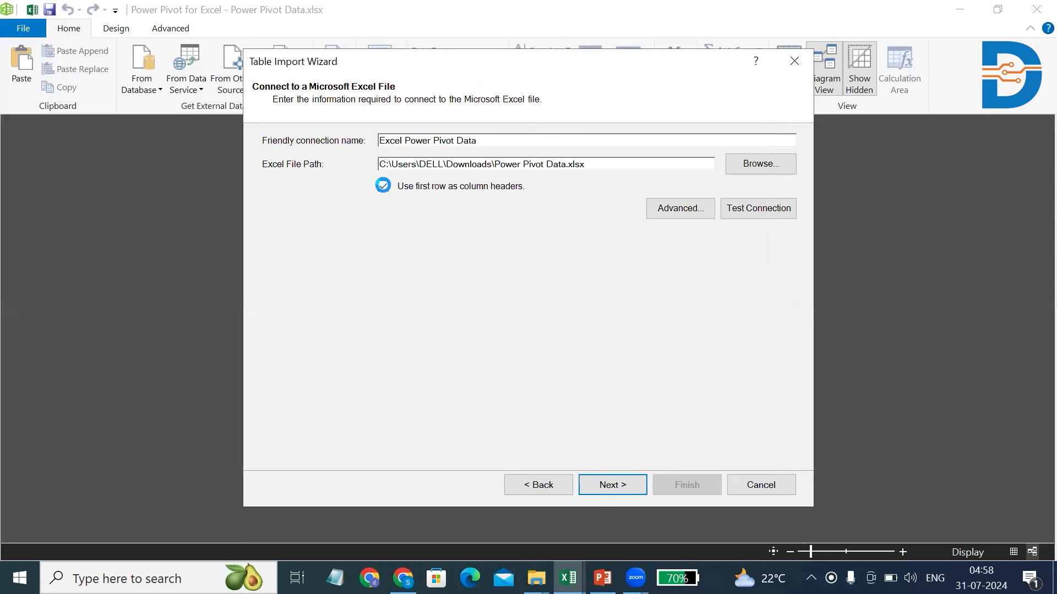
pyautogui.click(614, 483)
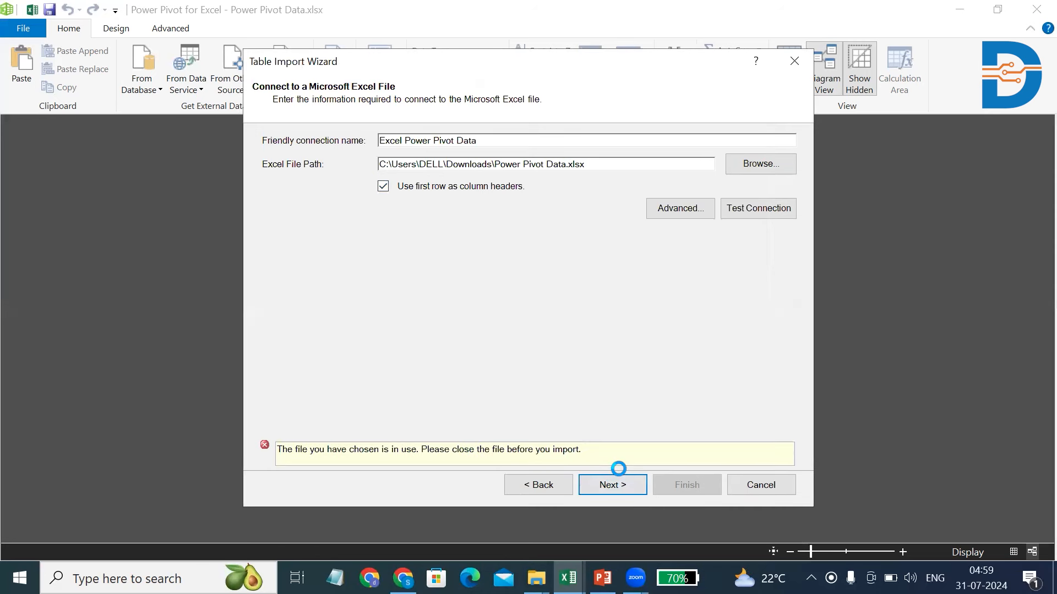
pyautogui.click(794, 61)
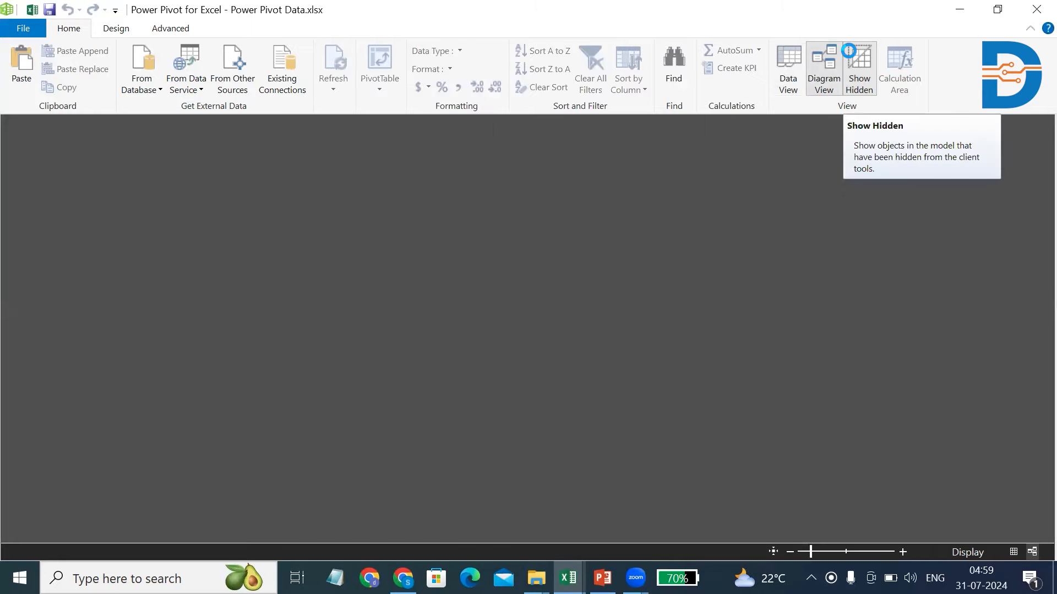
# Step: Minimize the data model window and close the Power Pivot Data workbook without saving
pyautogui.click(960, 10)
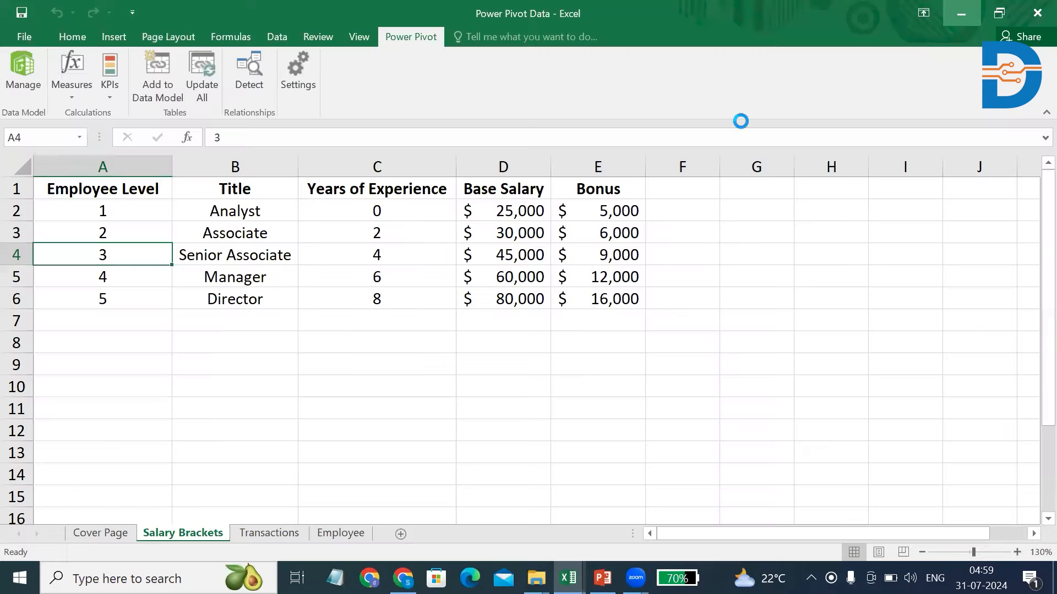
pyautogui.click(1035, 8)
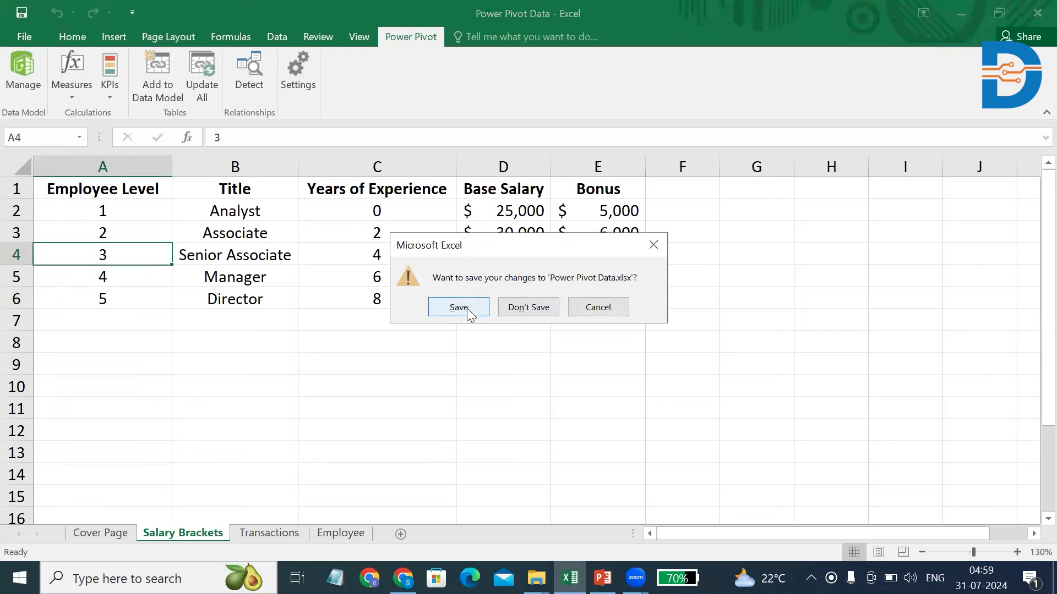
pyautogui.click(510, 307)
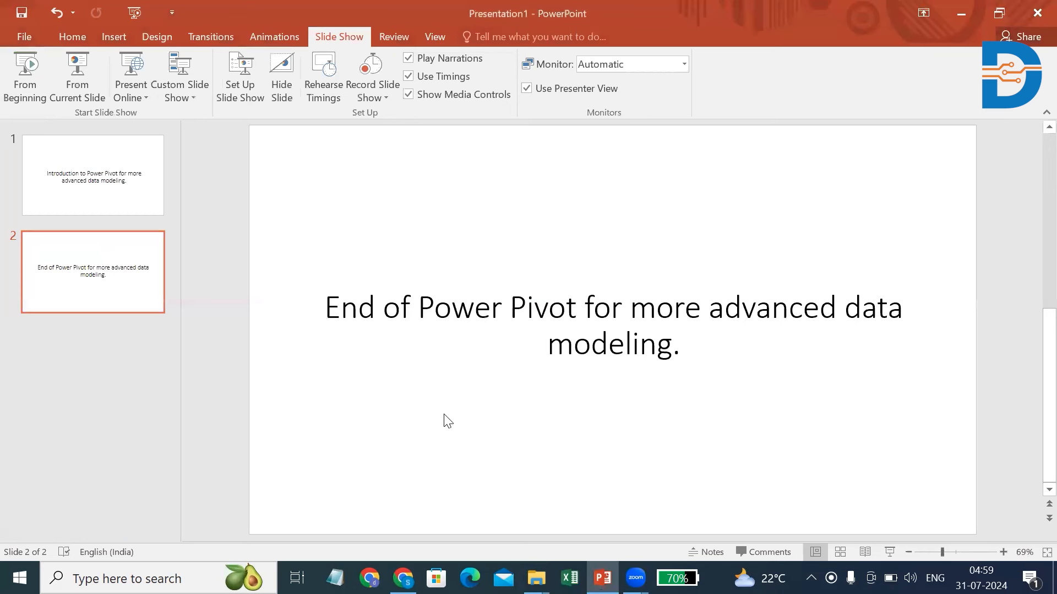
# Step: Create a blank workbook in Excel and dismiss Document Recovery, keeping the recovered files
pyautogui.click(570, 578)
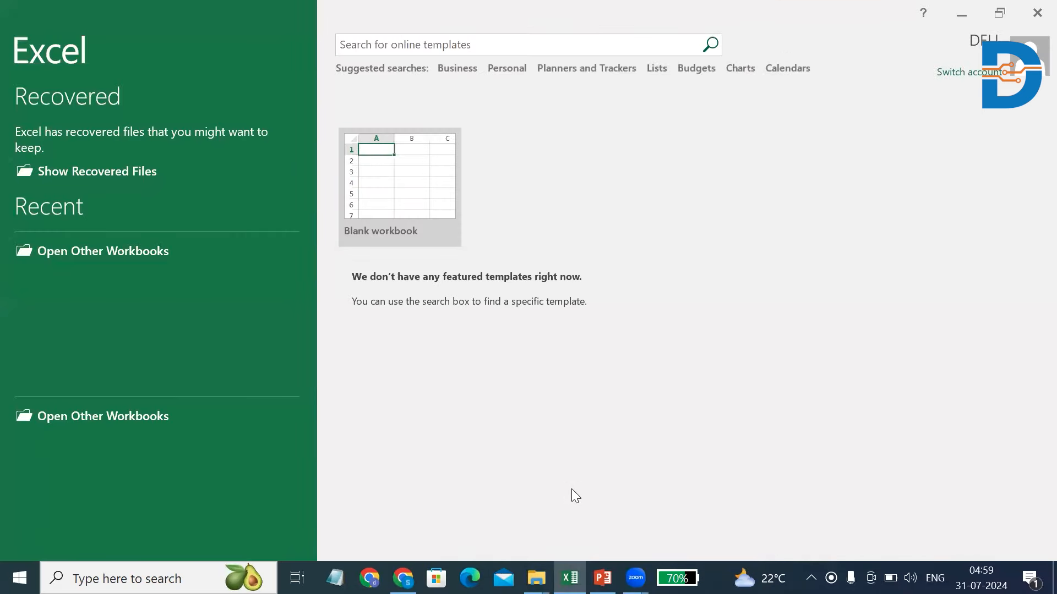
pyautogui.click(388, 155)
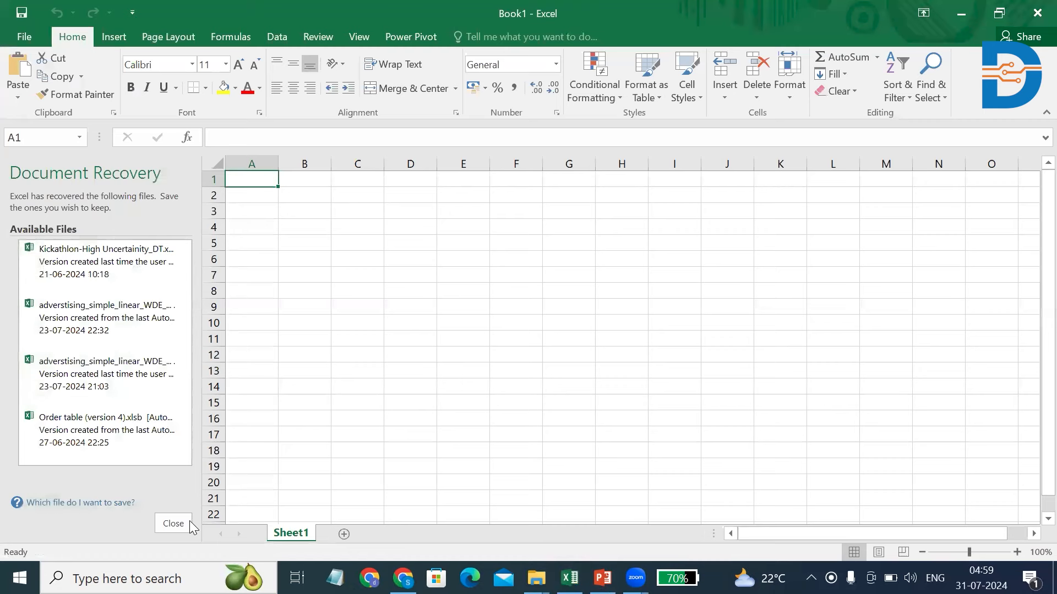
pyautogui.click(190, 522)
pyautogui.click(224, 231)
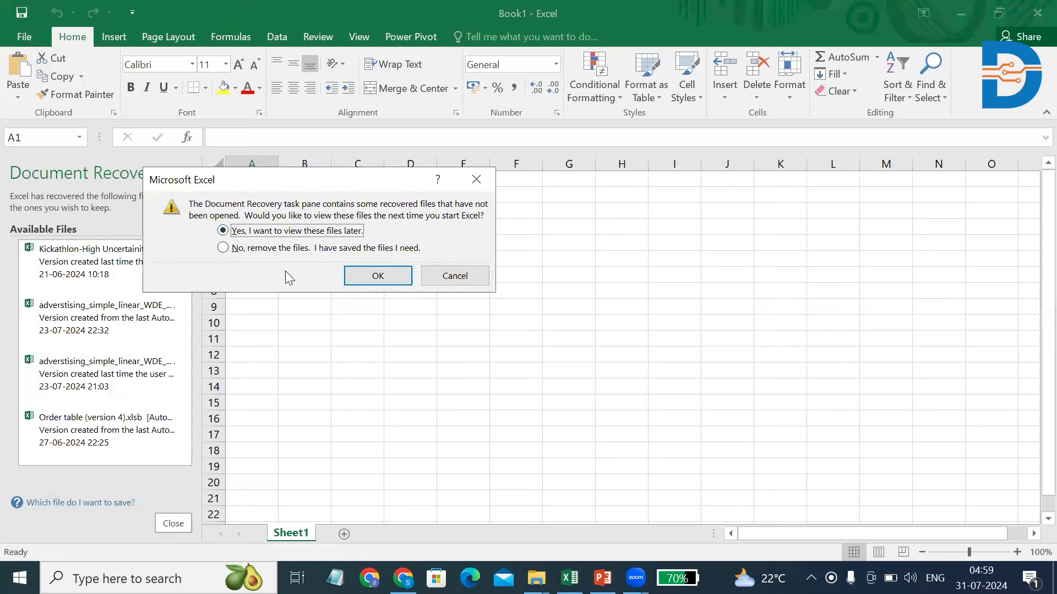
pyautogui.click(378, 276)
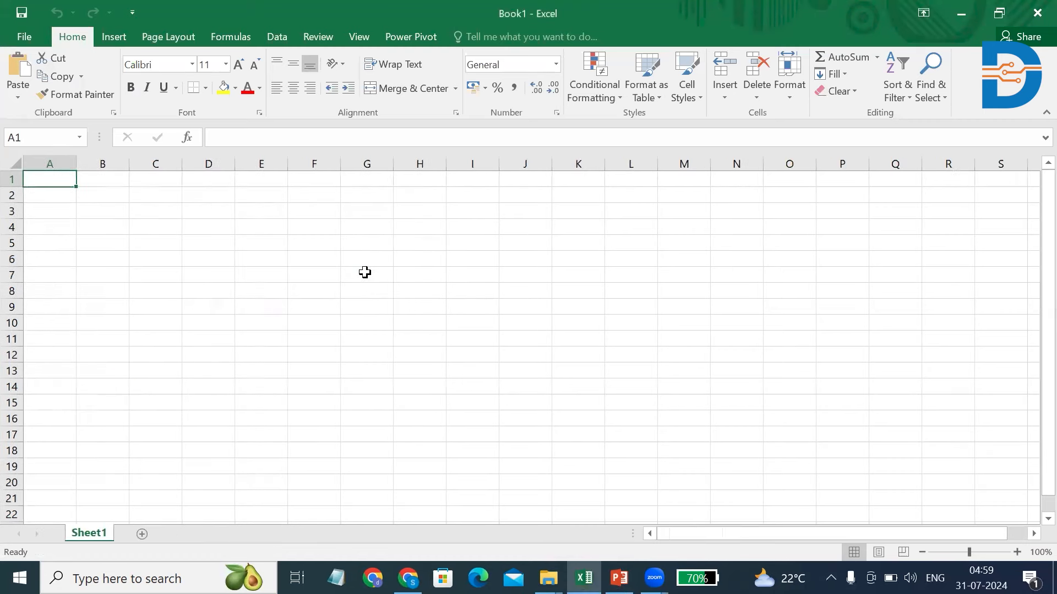
# Step: Open the Power Pivot data model window for the blank workbook and maximize it
pyautogui.click(406, 40)
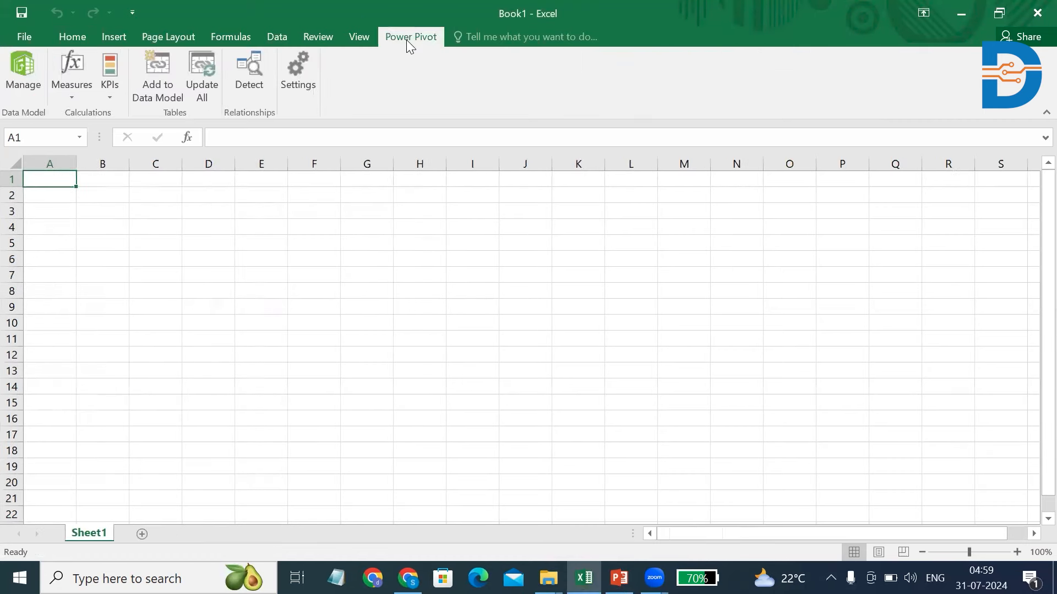
pyautogui.click(27, 75)
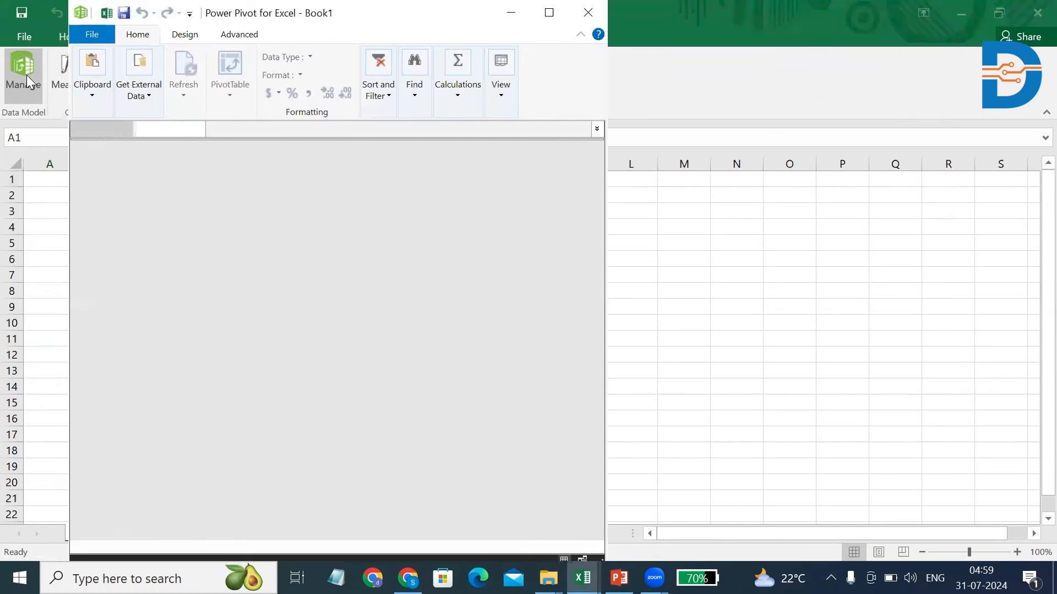
pyautogui.click(548, 14)
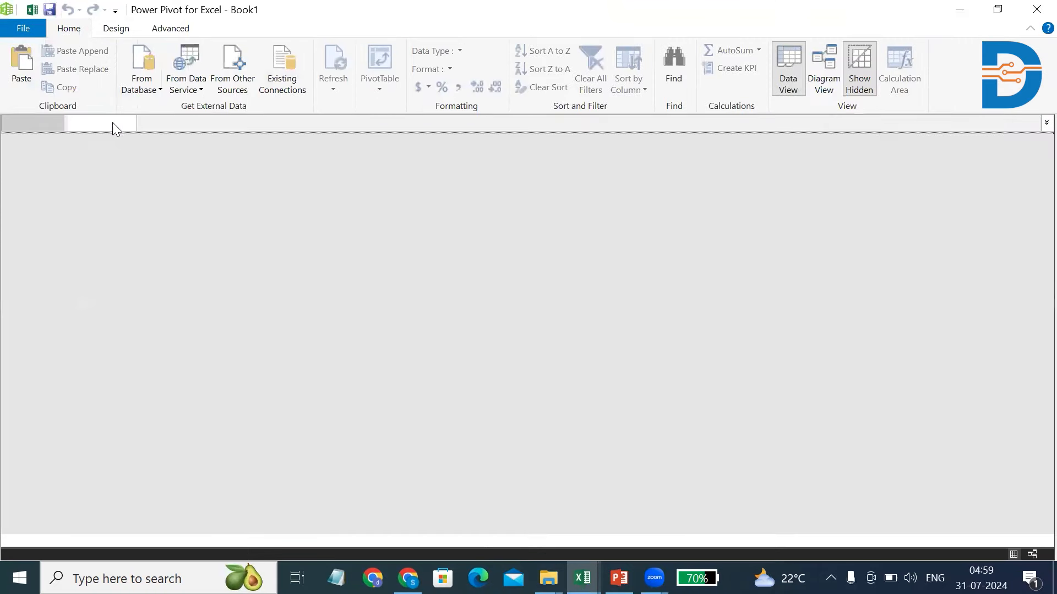
# Step: Start importing external data into the data model from other sources, choosing Excel File as the source type
pyautogui.click(237, 81)
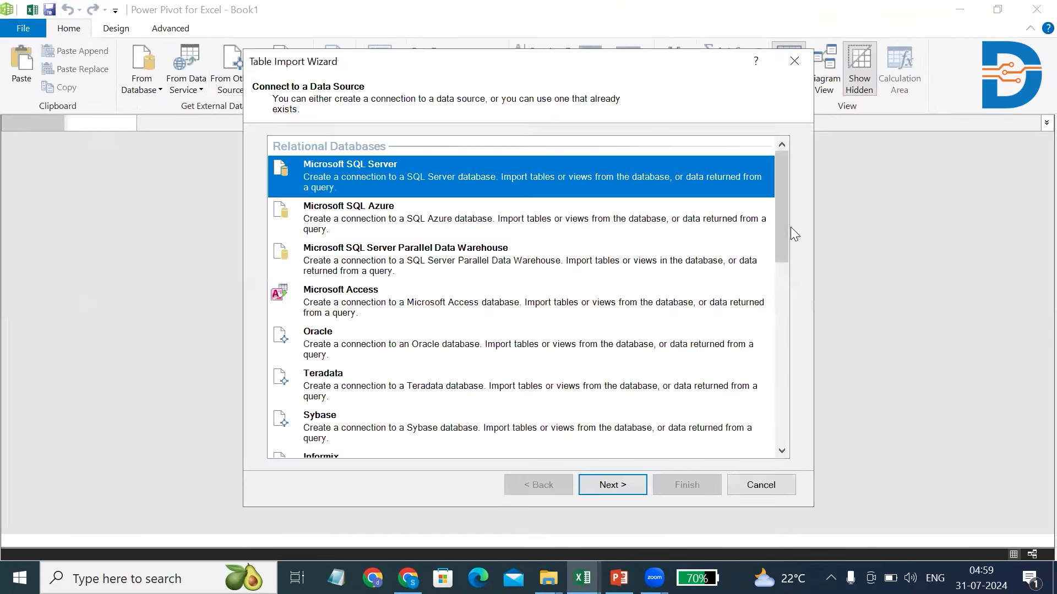
pyautogui.moveTo(786, 230); pyautogui.dragTo(786, 368)
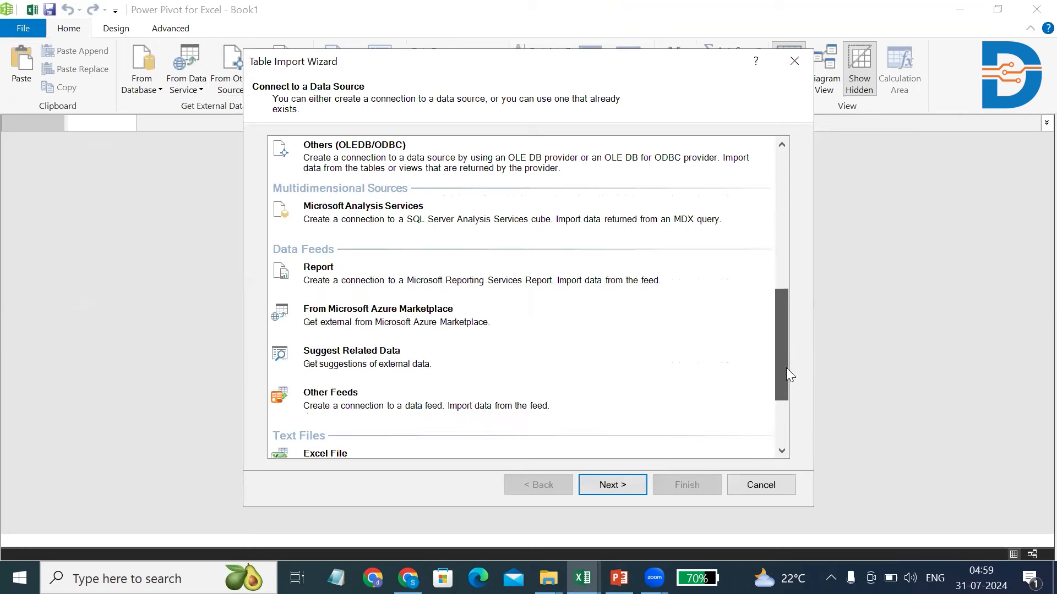
pyautogui.scroll(10, 435, 444)
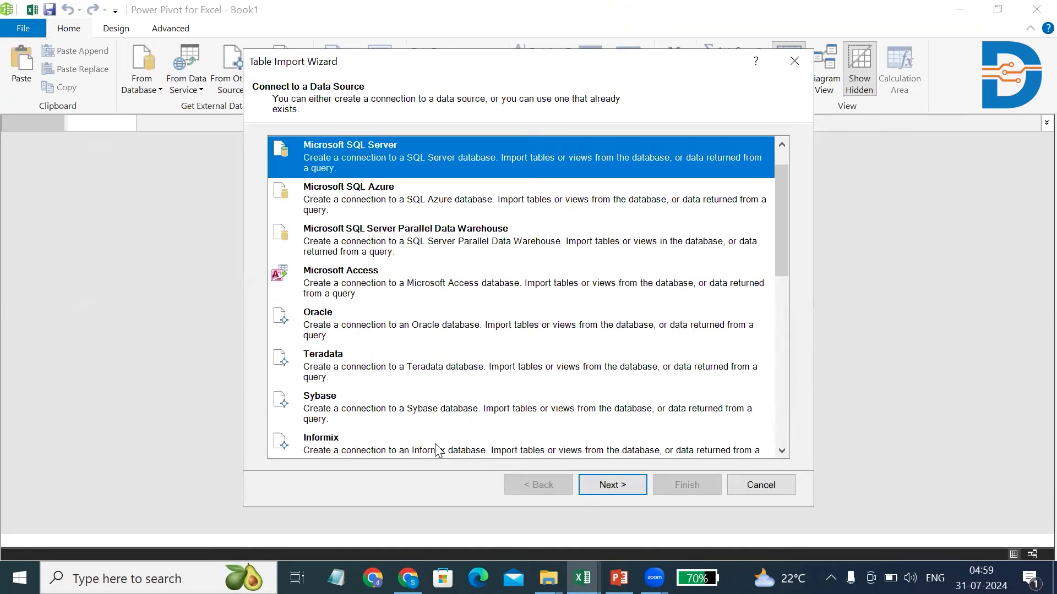
pyautogui.scroll(-5, 417, 250)
pyautogui.scroll(-3, 410, 275)
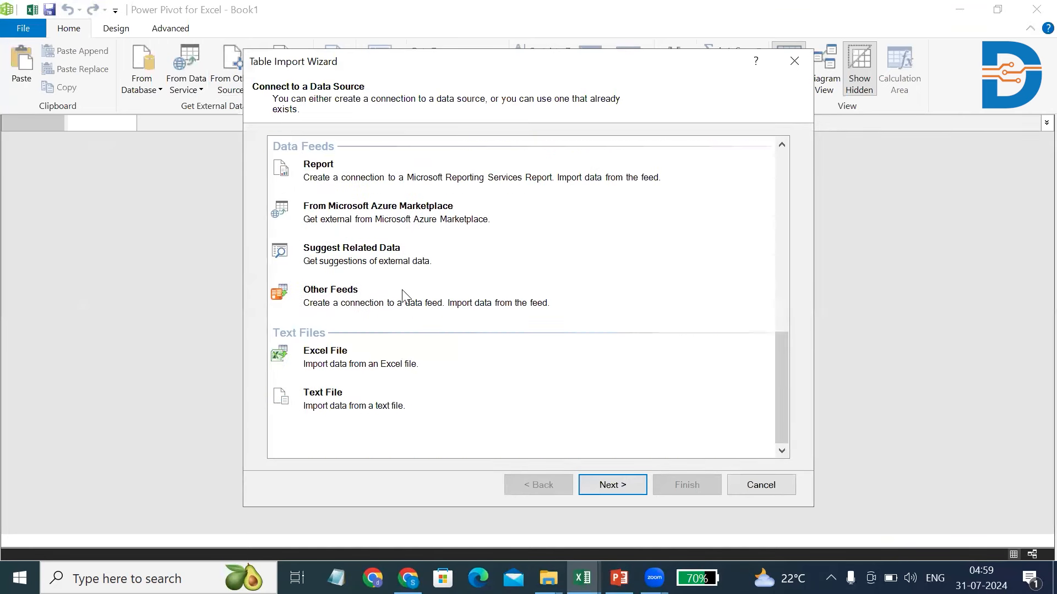
pyautogui.click(395, 359)
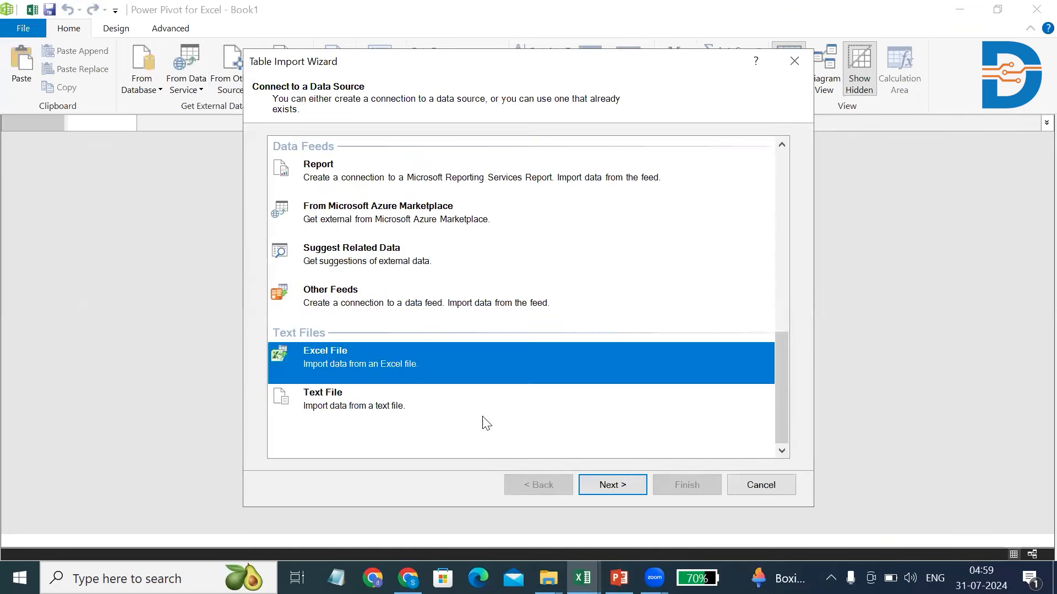
pyautogui.click(596, 485)
# Step: Connect to Power Pivot Data.xlsx in Downloads, using the first row as column headers, and proceed to the table selection
pyautogui.click(757, 169)
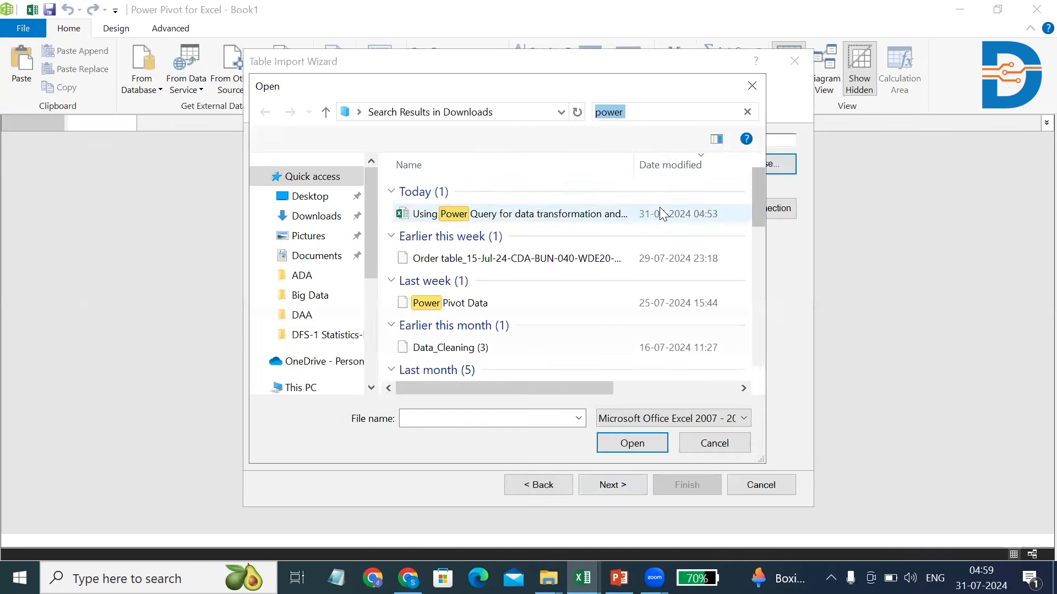
pyautogui.click(473, 308)
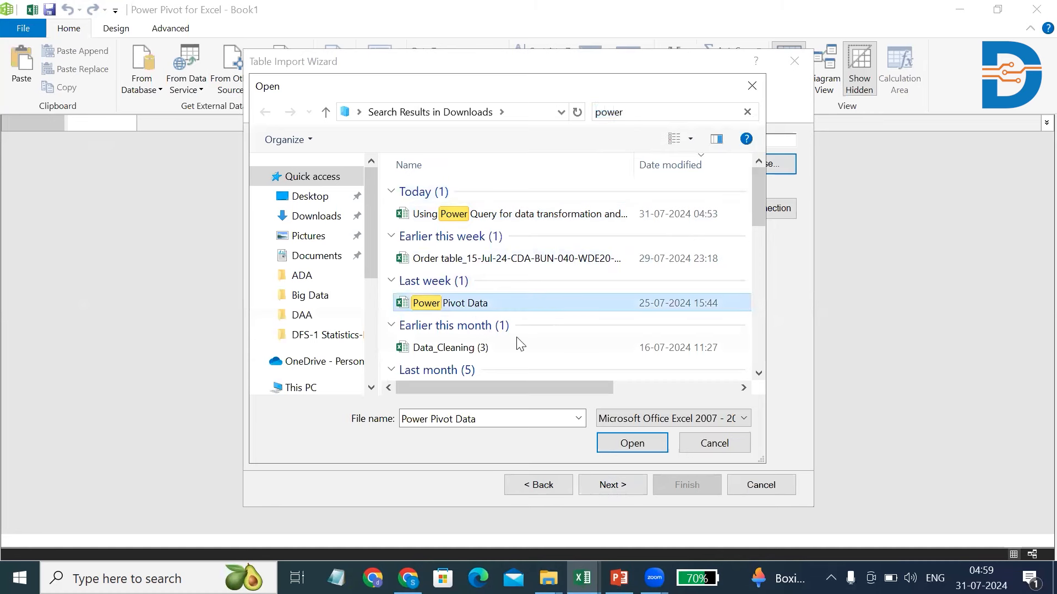
pyautogui.click(647, 441)
pyautogui.click(626, 489)
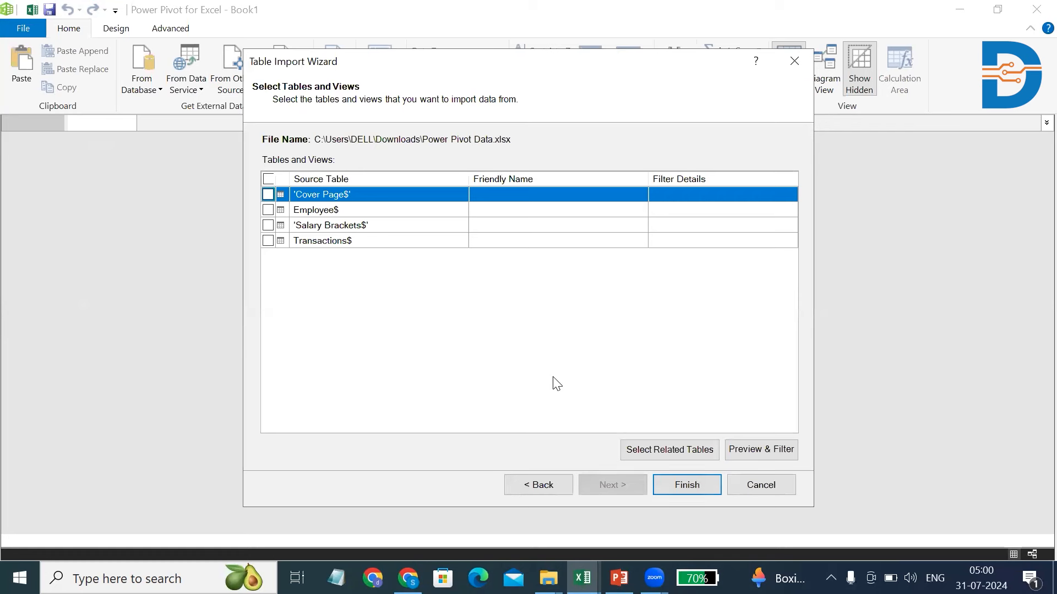
pyautogui.click(541, 484)
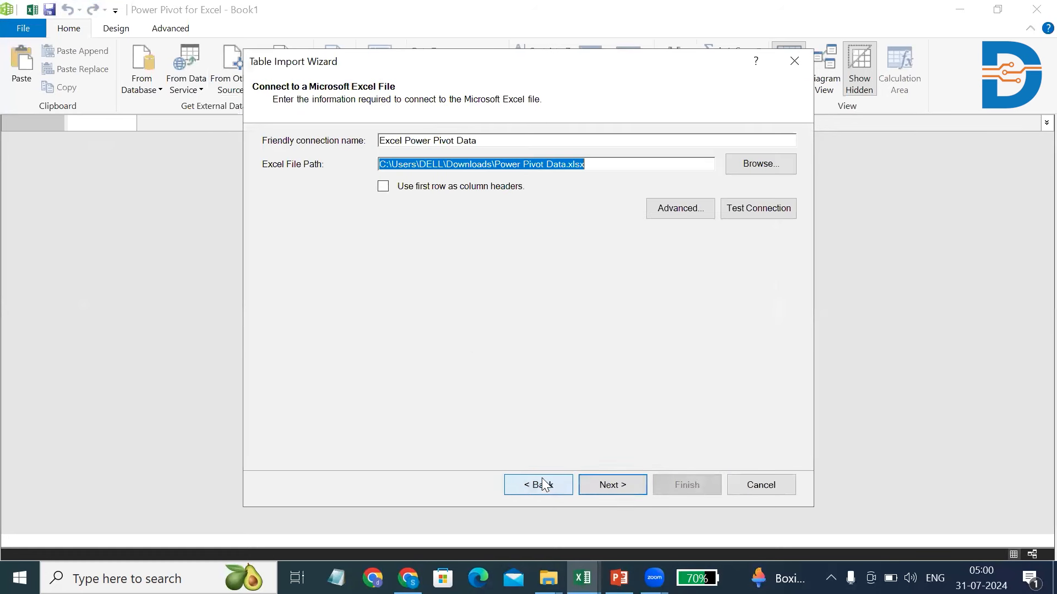
pyautogui.click(383, 187)
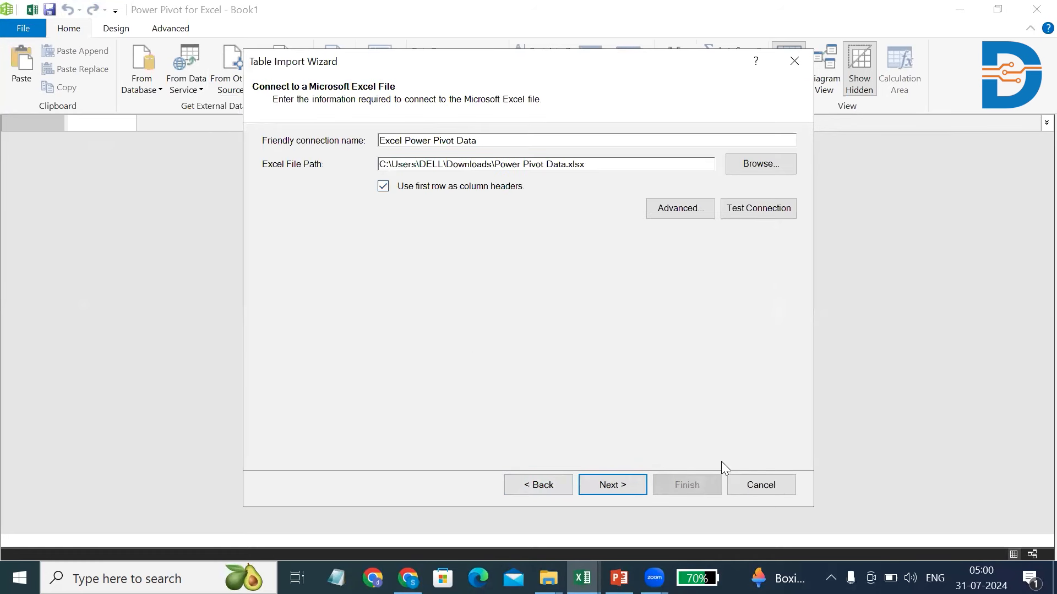
pyautogui.click(639, 490)
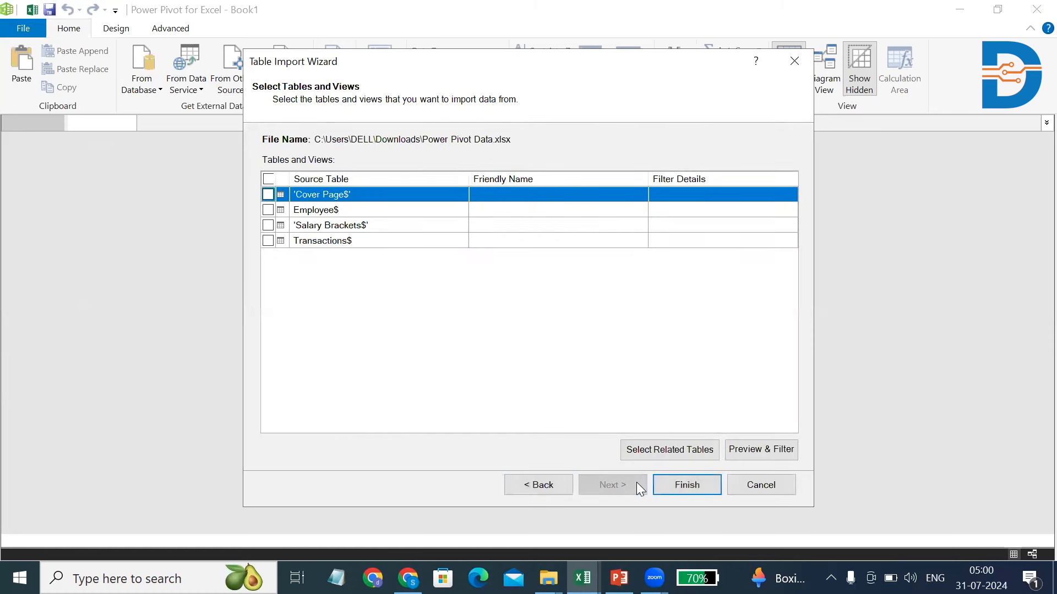
# Step: Import the Employee, Salary Brackets and Transactions tables into the data model, leaving out Cover Page
pyautogui.click(268, 209)
pyautogui.click(267, 225)
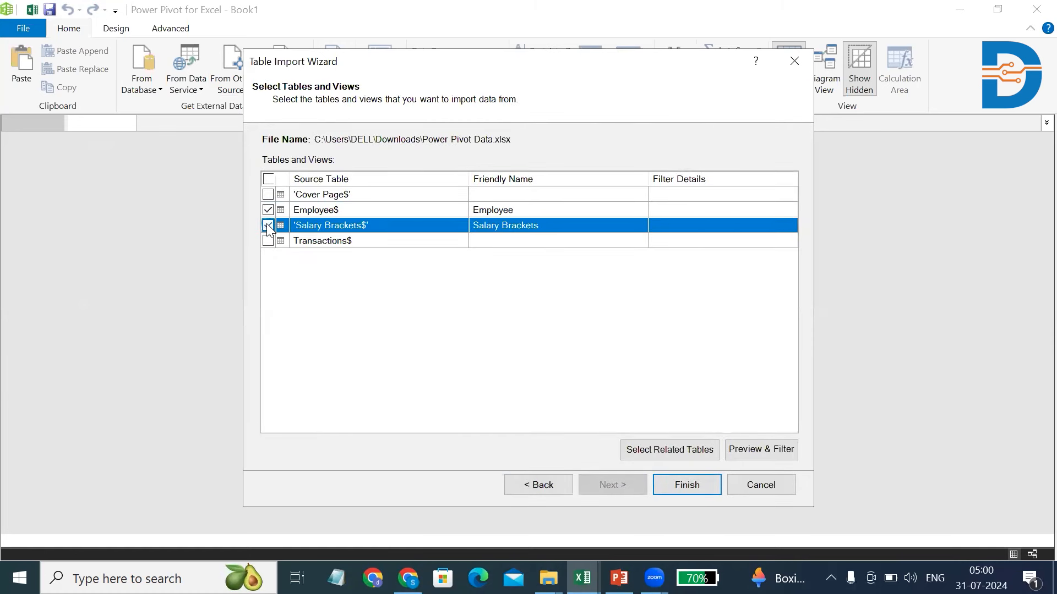
pyautogui.click(268, 241)
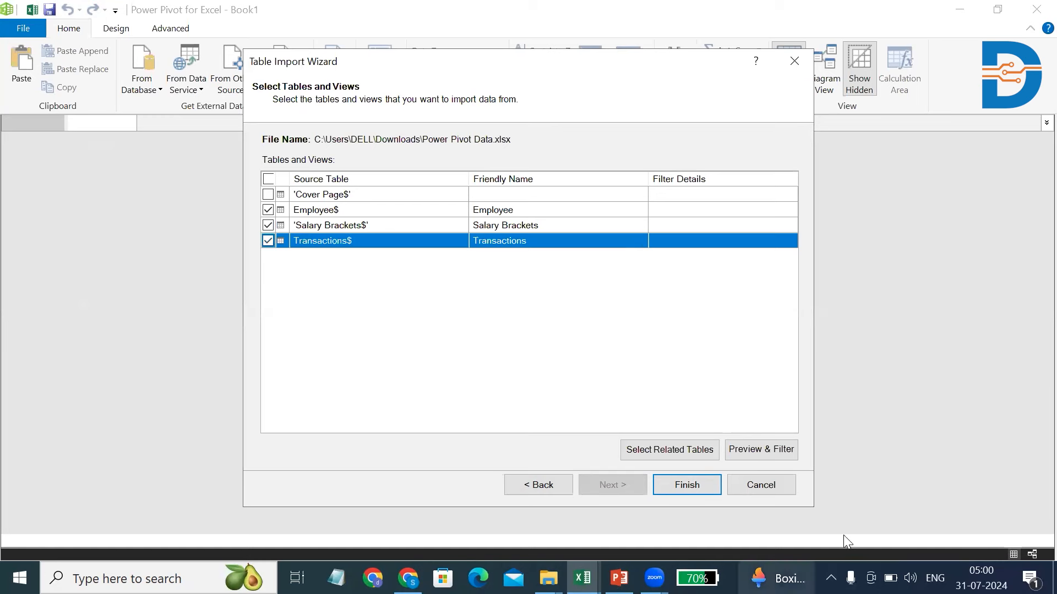
pyautogui.click(702, 484)
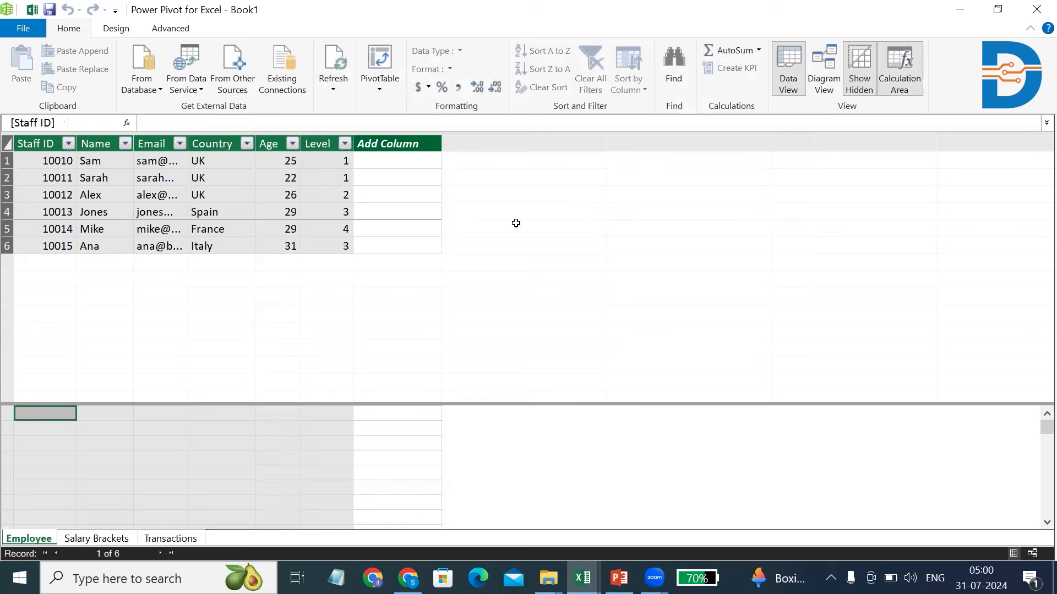
# Step: Show the model in Diagram View and relate Staff ID in Employee to Staff ID in Transactions
pyautogui.click(821, 80)
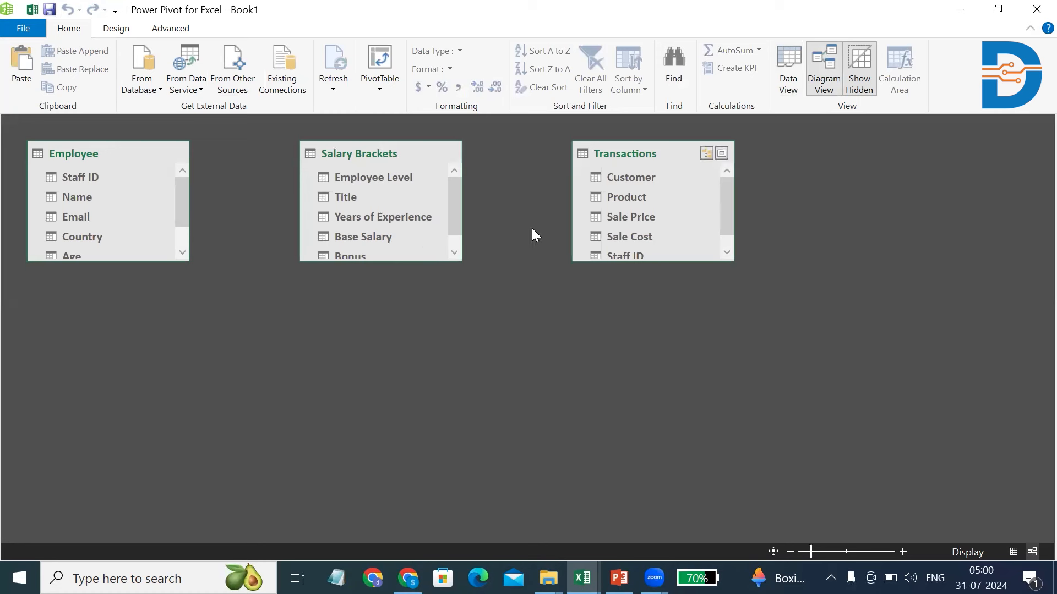
pyautogui.moveTo(458, 206); pyautogui.dragTo(462, 179)
pyautogui.moveTo(730, 217); pyautogui.dragTo(729, 239)
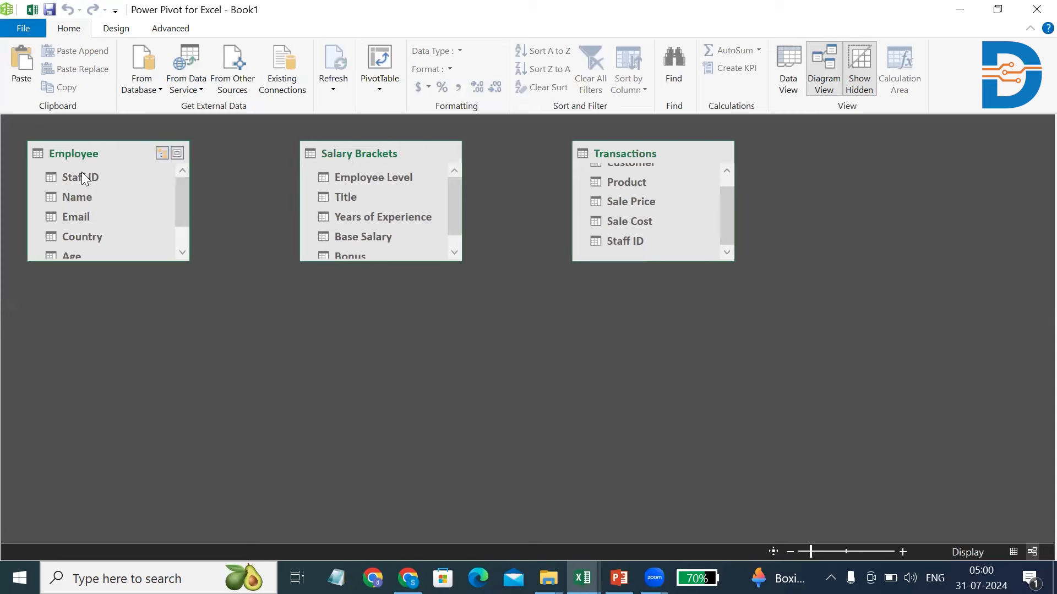
pyautogui.moveTo(95, 173); pyautogui.dragTo(146, 199)
pyautogui.moveTo(194, 229); pyautogui.dragTo(590, 242)
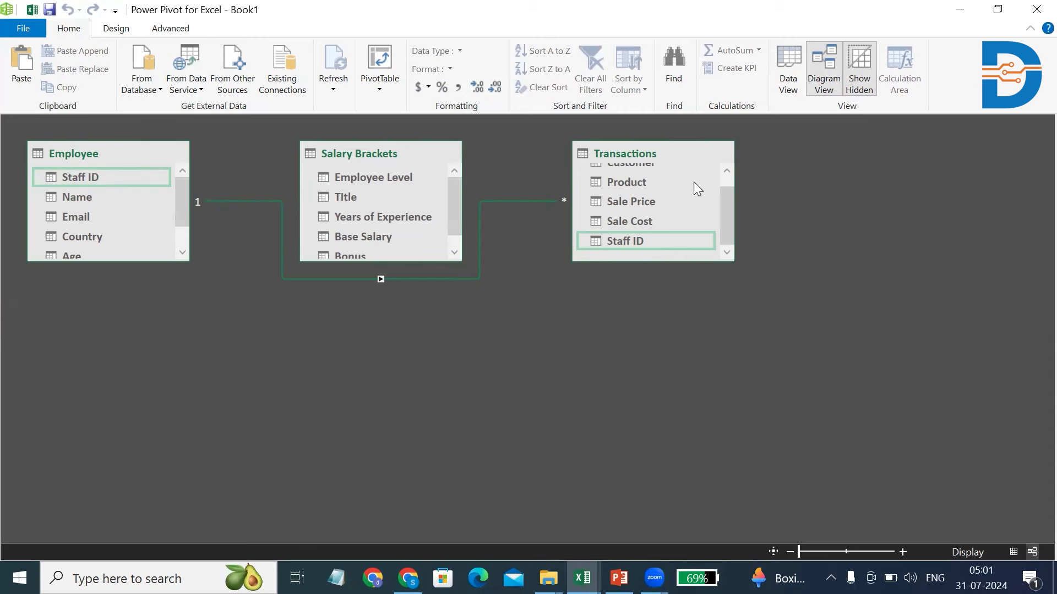
# Step: Look through the fields of the Employee, Salary Brackets and Transactions tables for another column pair to relate
pyautogui.moveTo(726, 212); pyautogui.dragTo(730, 191)
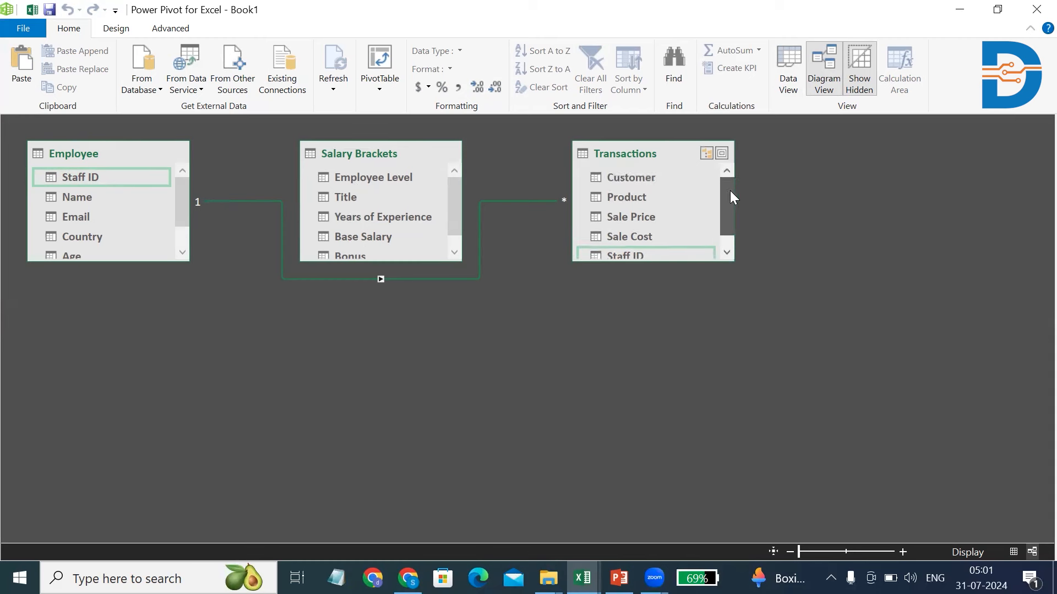
pyautogui.scroll(-1, 111, 215)
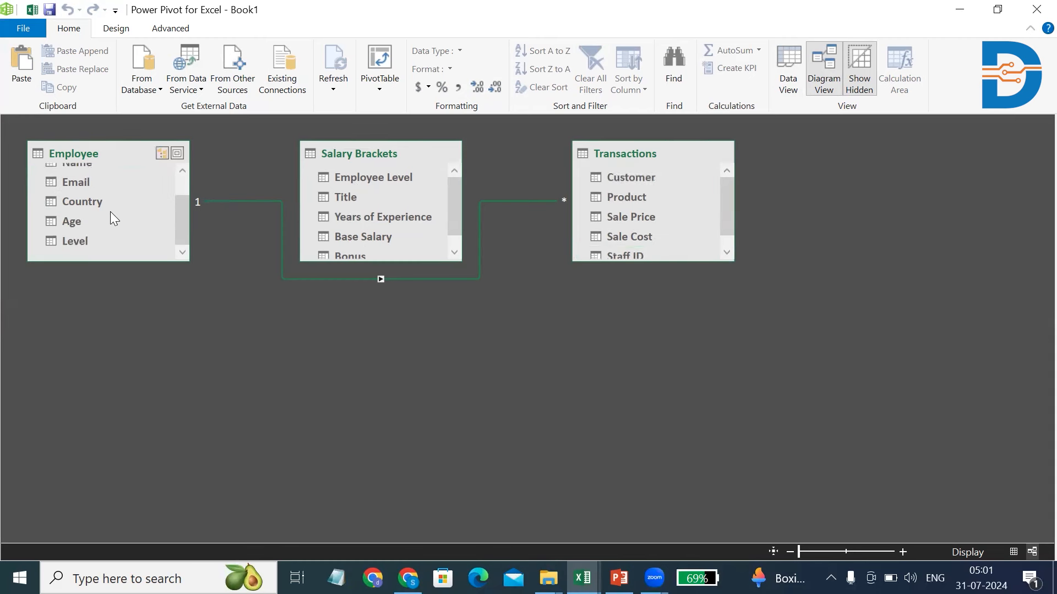
pyautogui.scroll(-1, 334, 206)
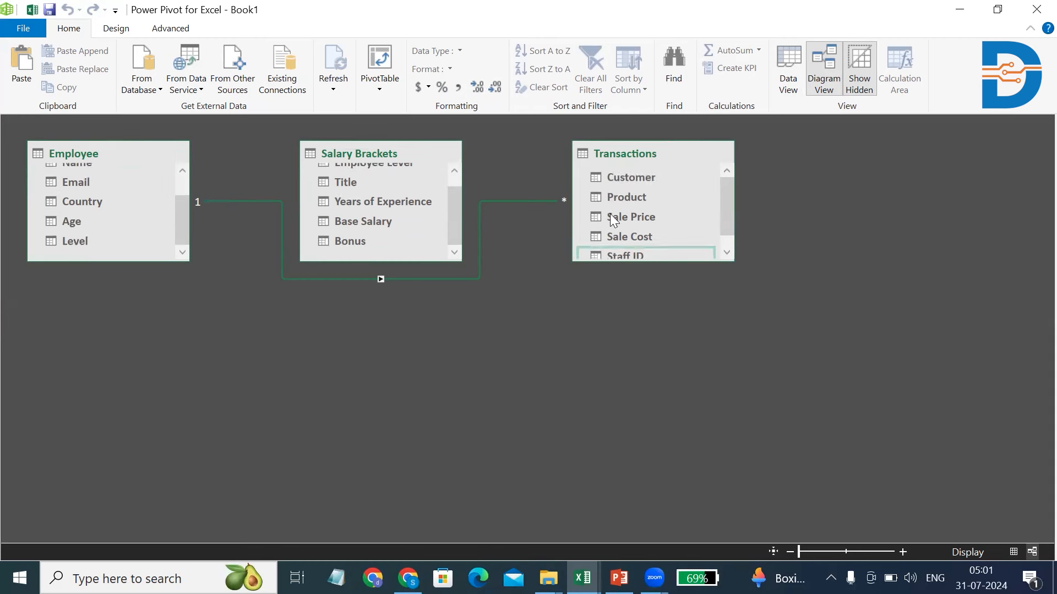
pyautogui.scroll(-1, 619, 211)
pyautogui.scroll(1, 619, 211)
pyautogui.scroll(1, 343, 209)
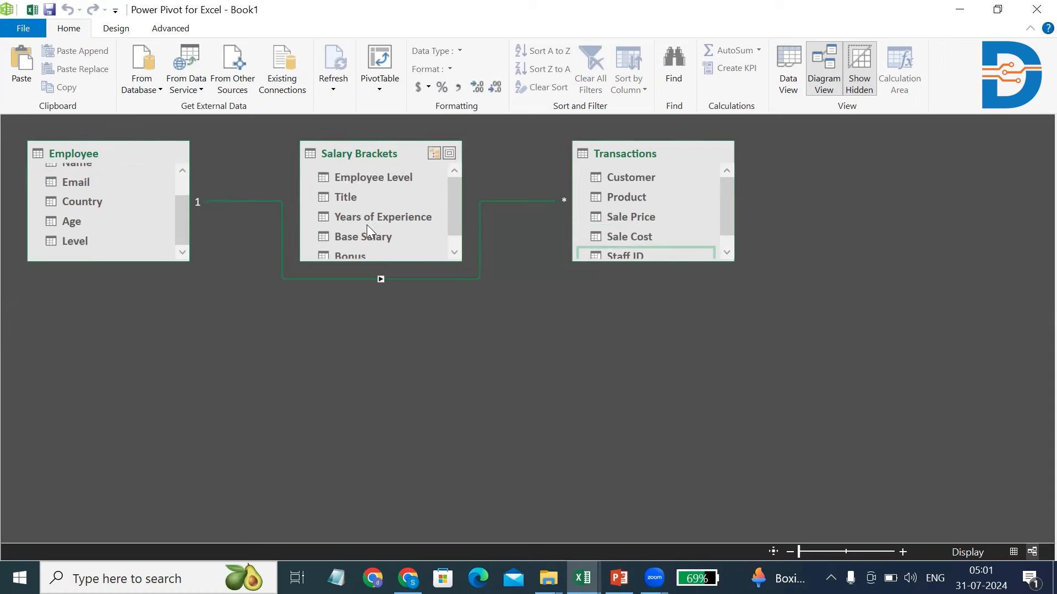